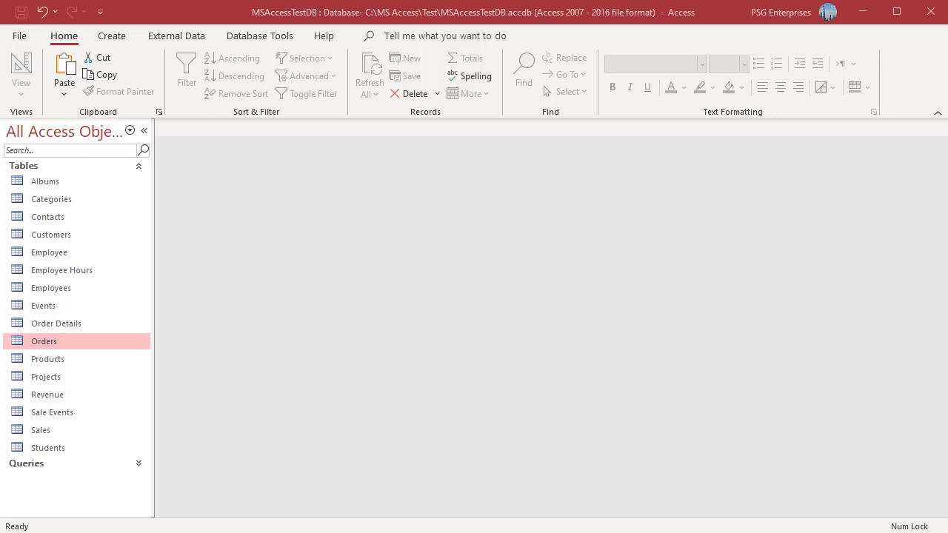
- Create a new query in design view and add the Orders and Customers tables to it
left_click(112, 37)
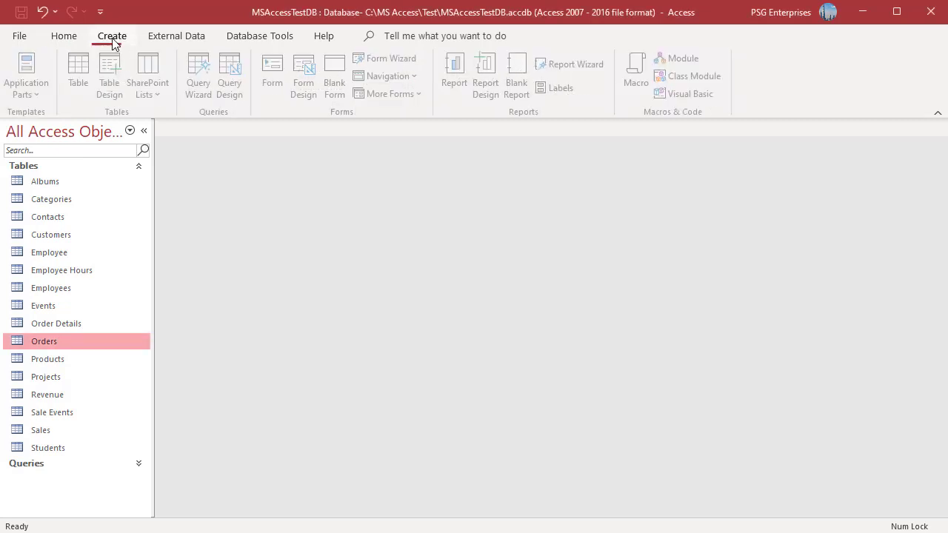
left_click(232, 83)
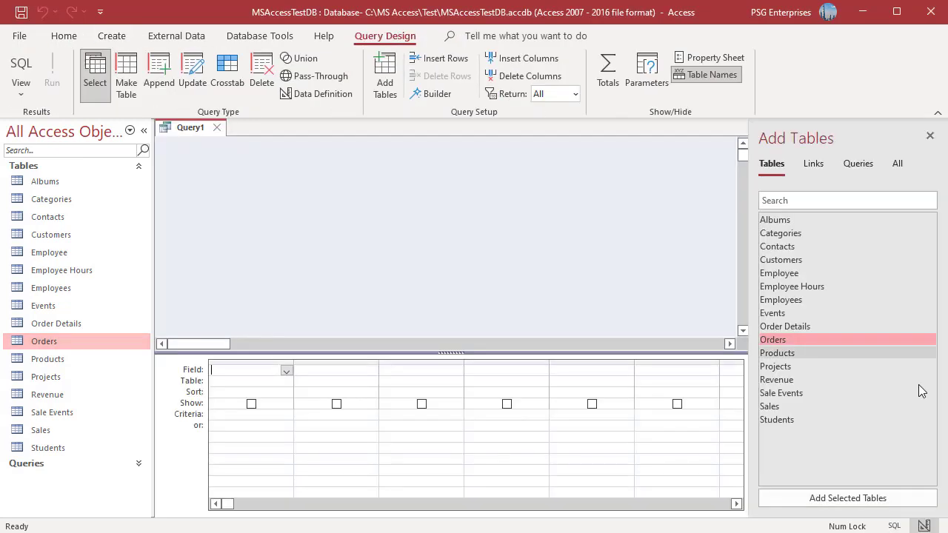
double_click(794, 340)
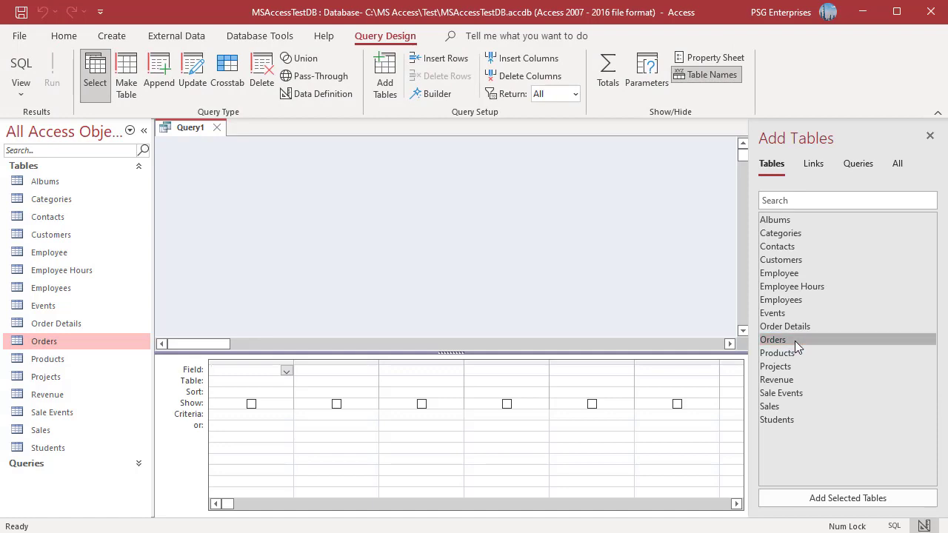
double_click(782, 259)
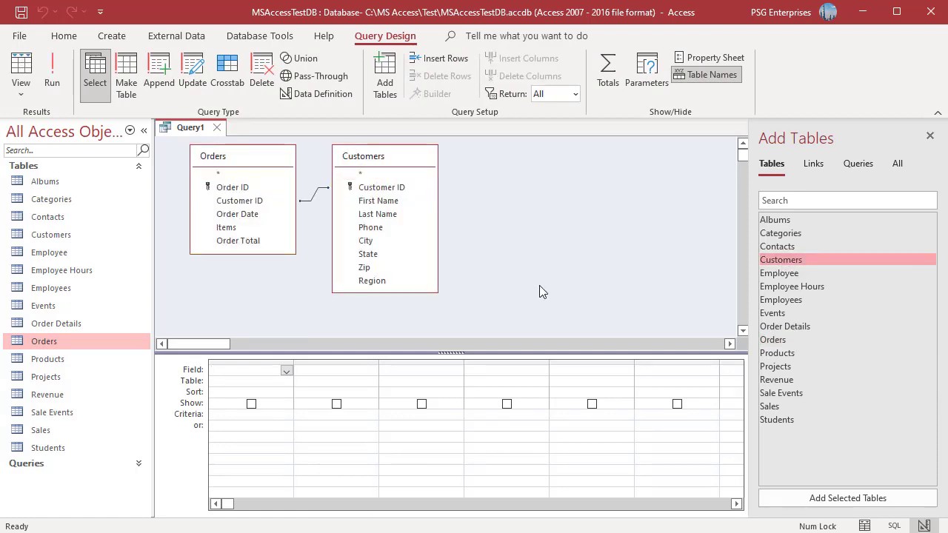
- Add the Order ID, First Name, Last Name, Order Date, Order Total and Region fields to the query
left_click(225, 187)
double_click(227, 189)
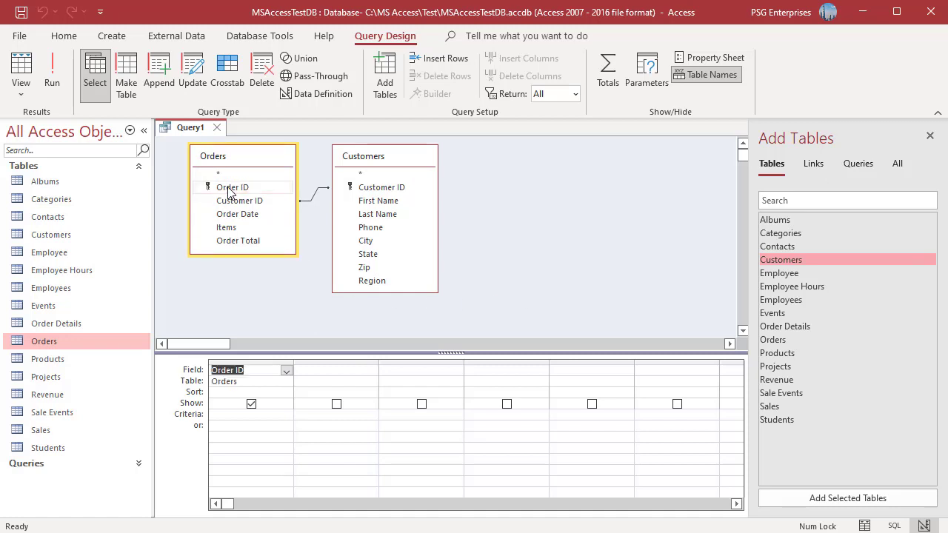
double_click(373, 203)
double_click(376, 214)
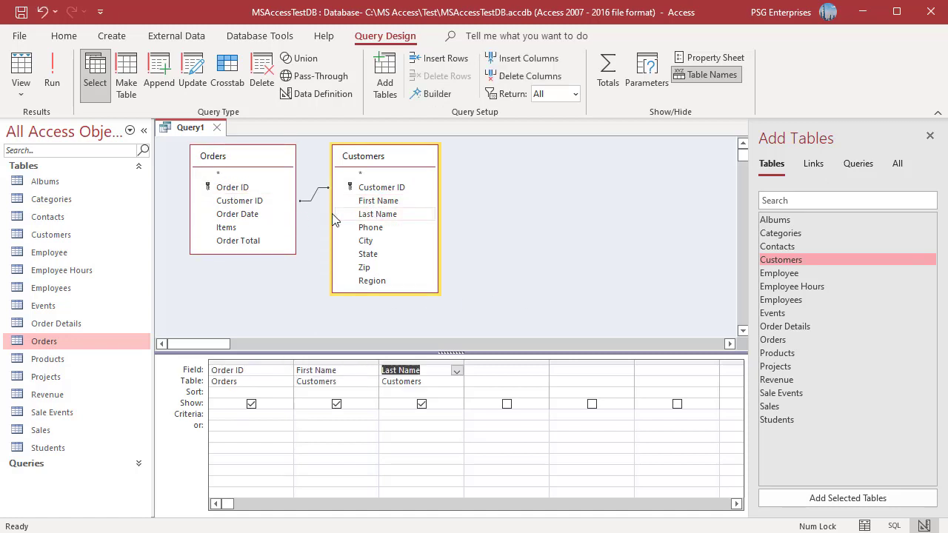
double_click(255, 216)
double_click(263, 242)
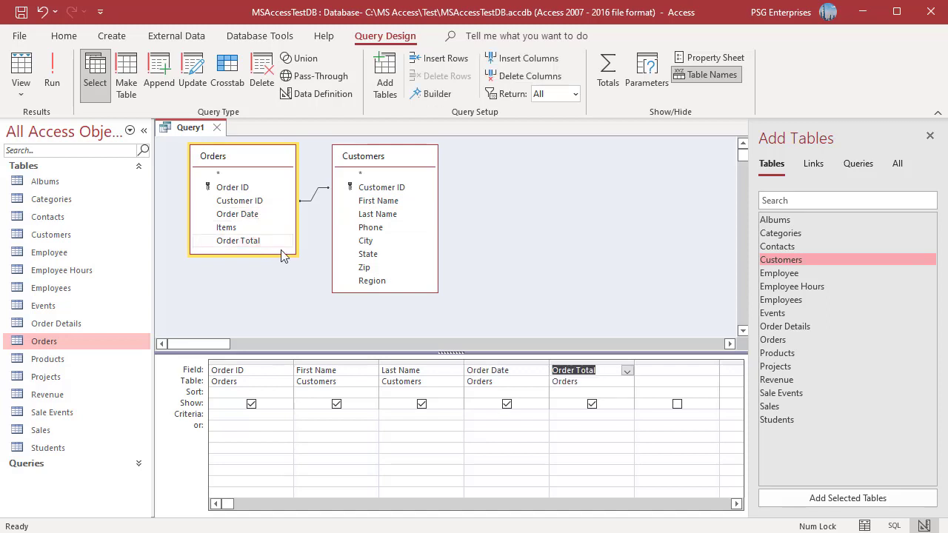
double_click(370, 280)
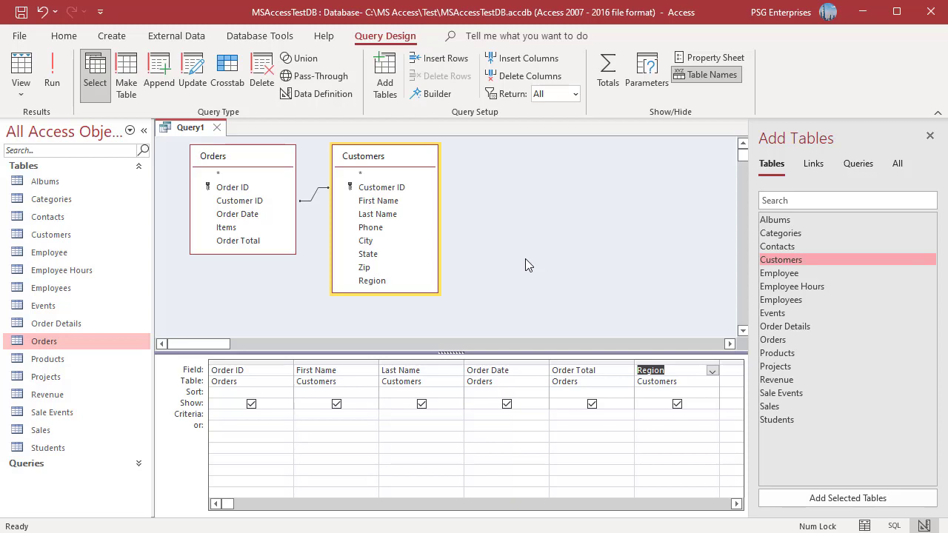
- Set the Order Date criterion to the parameter [Enter Order Date] and run the query for 1/1/2022
left_click(474, 420)
type("[Enter Order Date]")
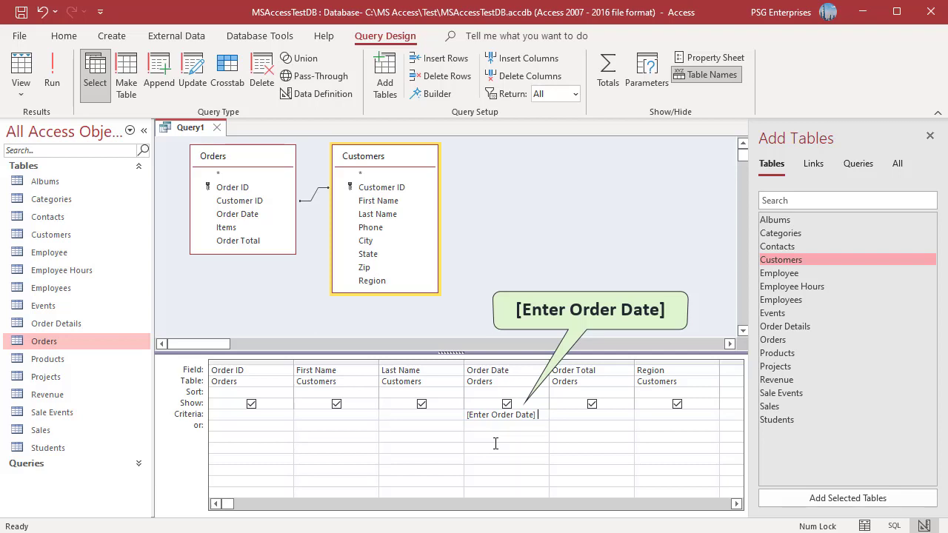
left_click(51, 74)
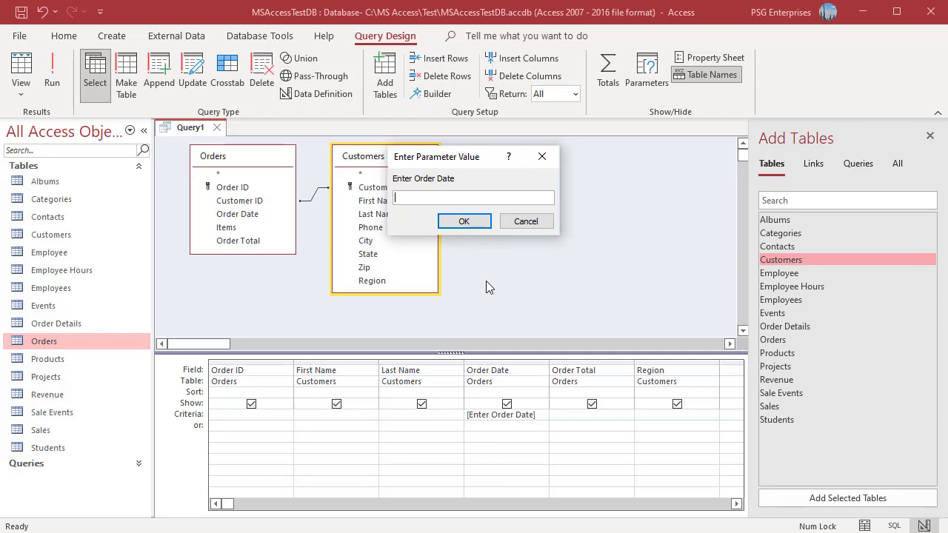
type("1/1/2022")
left_click(467, 224)
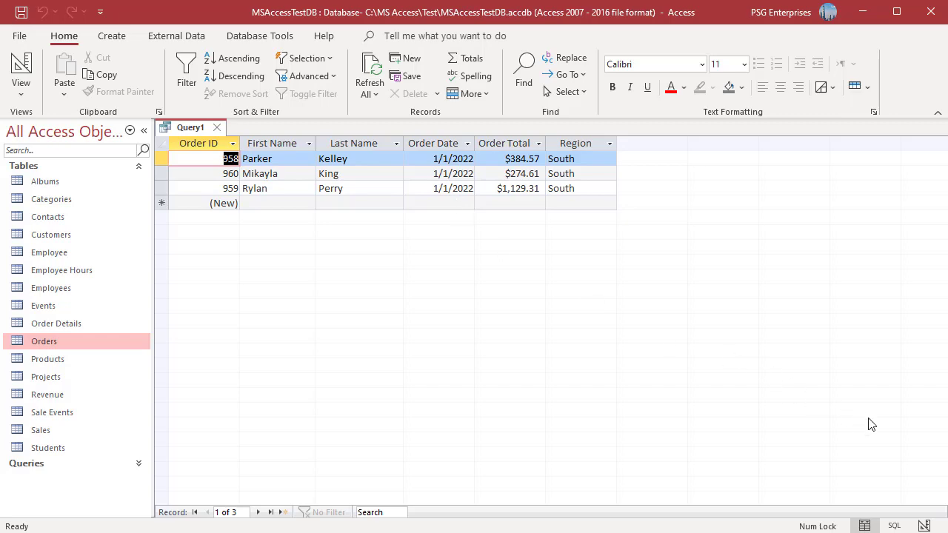
- Return to design view and rerun the query for the order date 1/2/2022
left_click(924, 526)
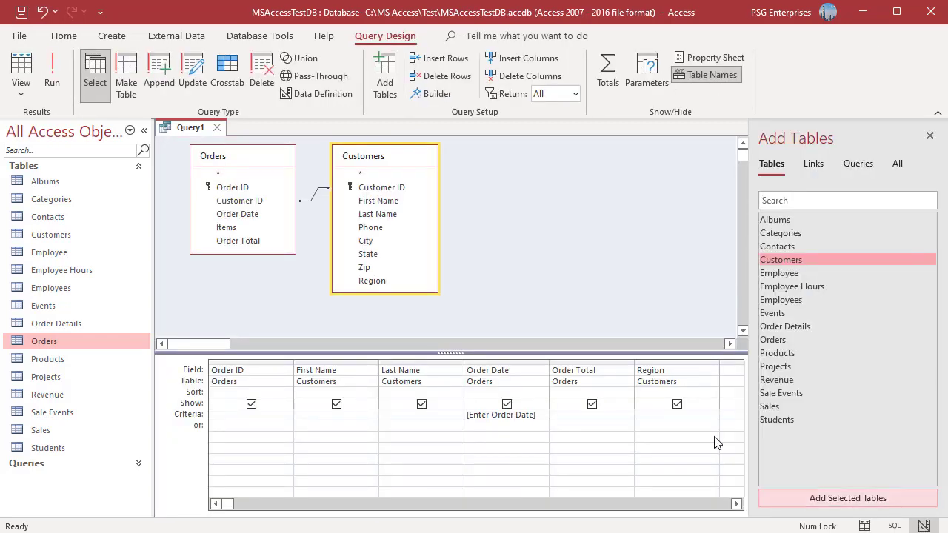
left_click(52, 85)
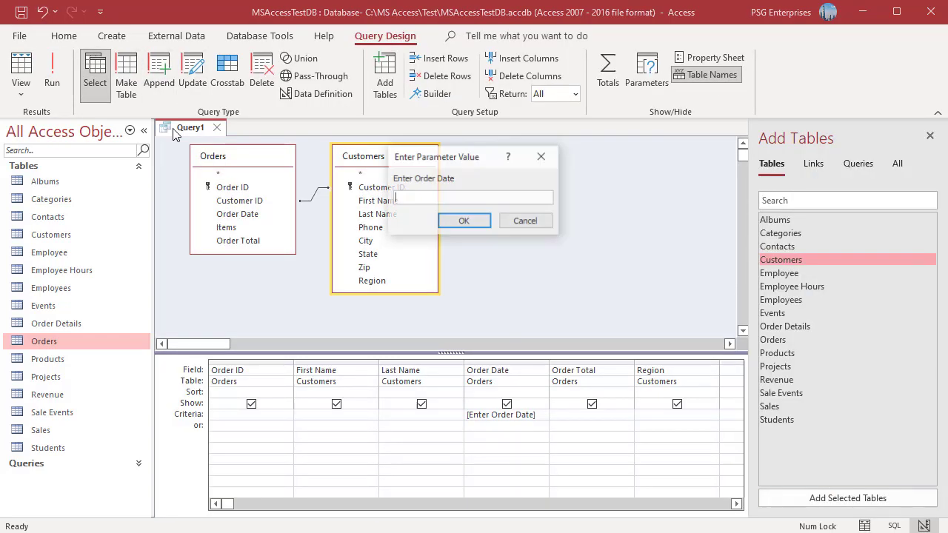
type("1/")
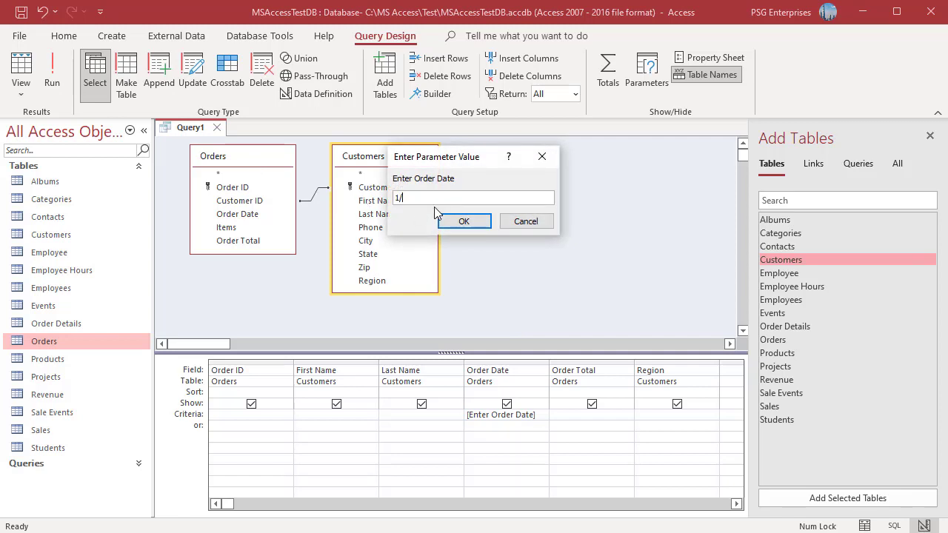
type("2/2022")
left_click(453, 221)
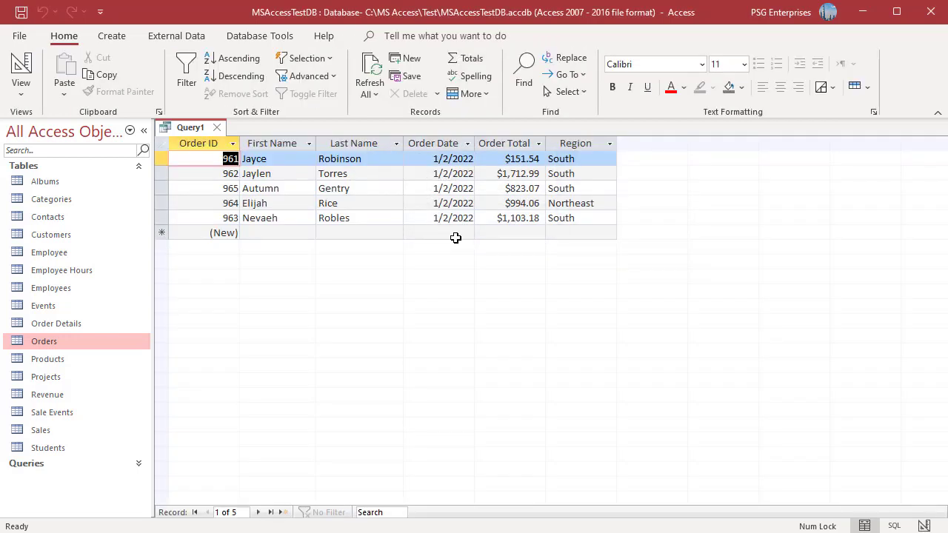
- Back in design view, set the Region criterion to the parameter [Which Region]
left_click(924, 526)
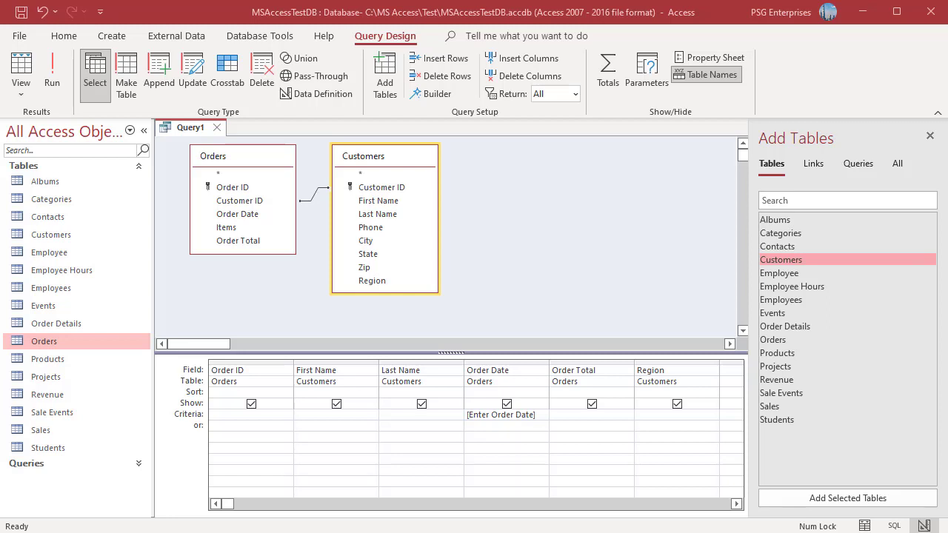
left_click(641, 416)
type("[Which Region]")
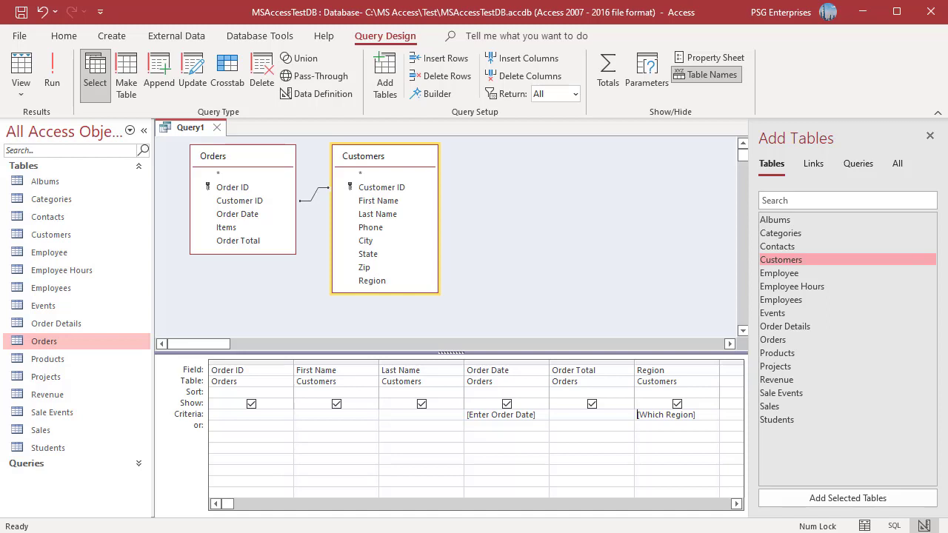
- Run the query with the order date 1/1/2022 and the region west
left_click(52, 78)
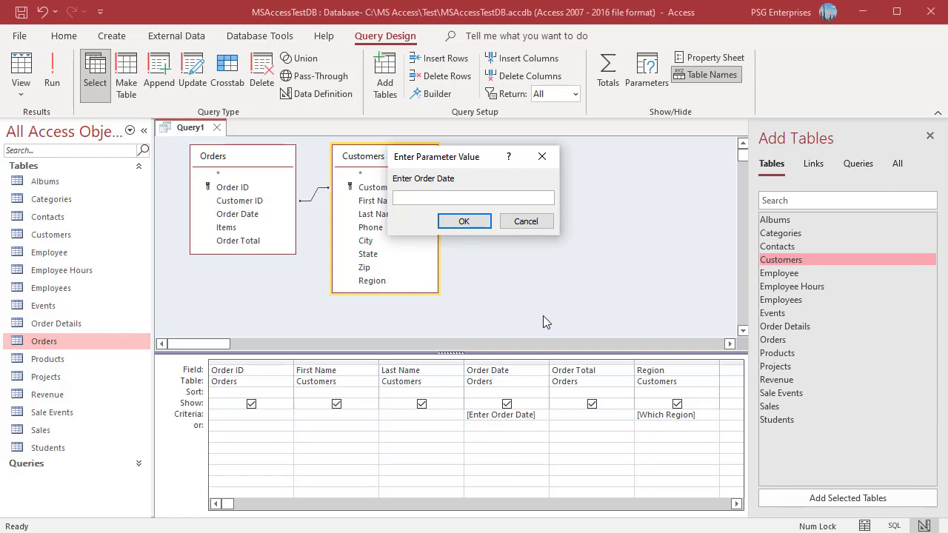
type("1/1/2022")
left_click(465, 223)
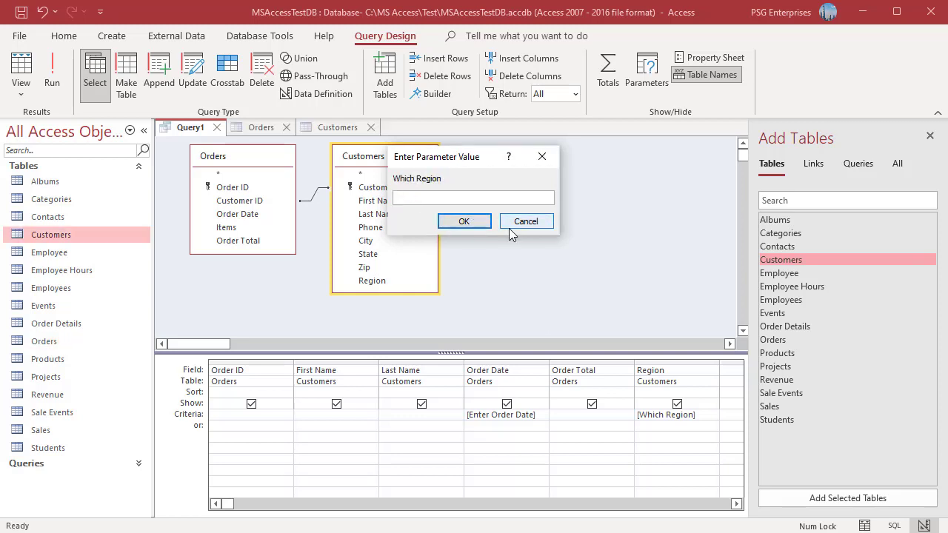
type("west")
left_click(465, 222)
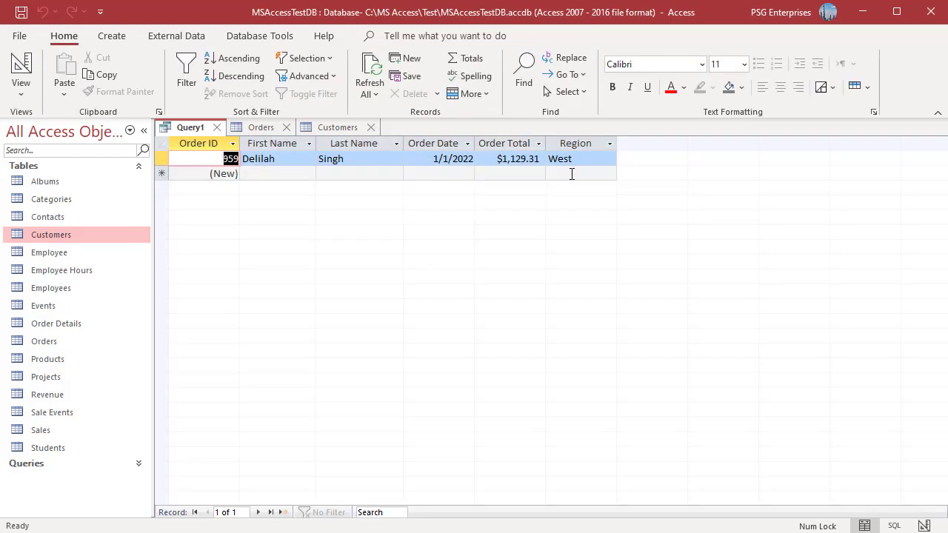
- In design view, set the Order Date criterion to "Between [Start Date] And [End Date]" and the Order Total criterion to "> [Order Total?]"
left_click(925, 526)
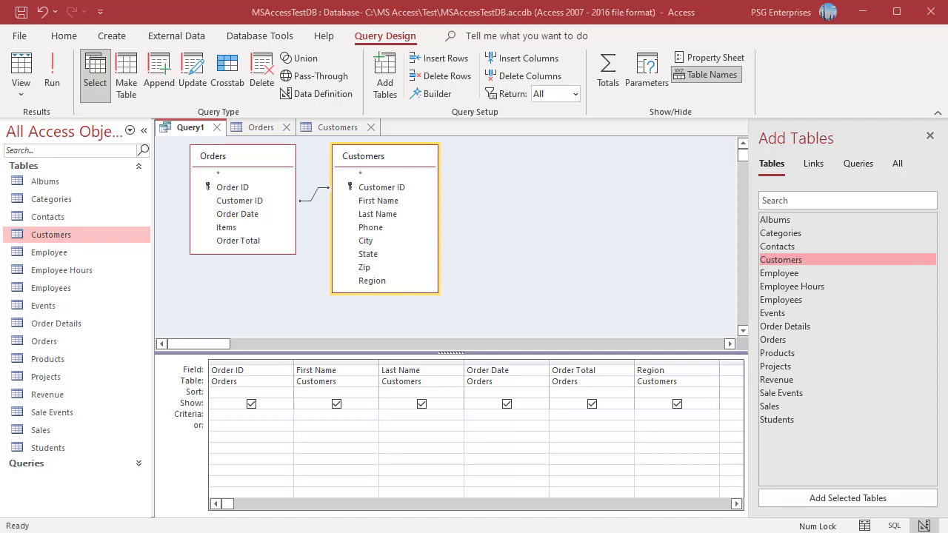
left_click(479, 414)
type("Between [Start Date] And [End Date]")
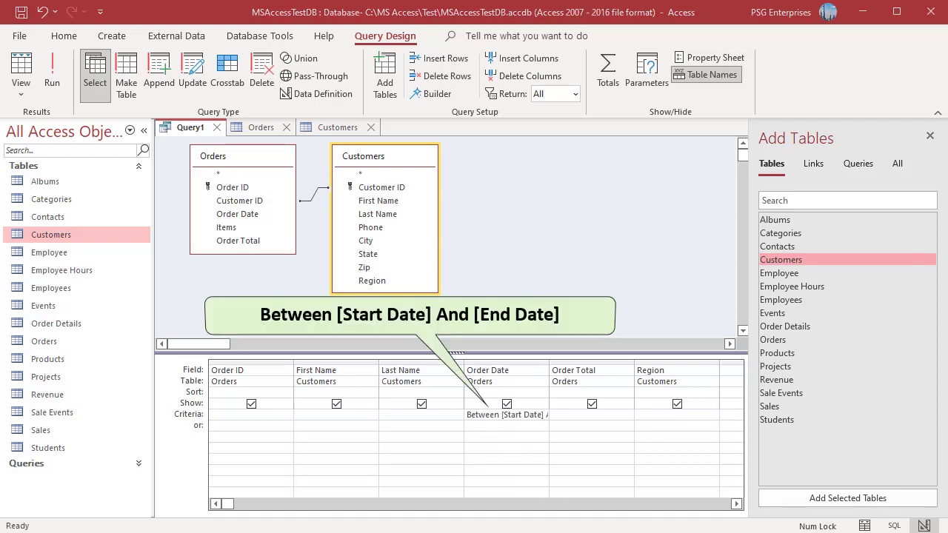
key("Tab")
type("> [Order Total?]")
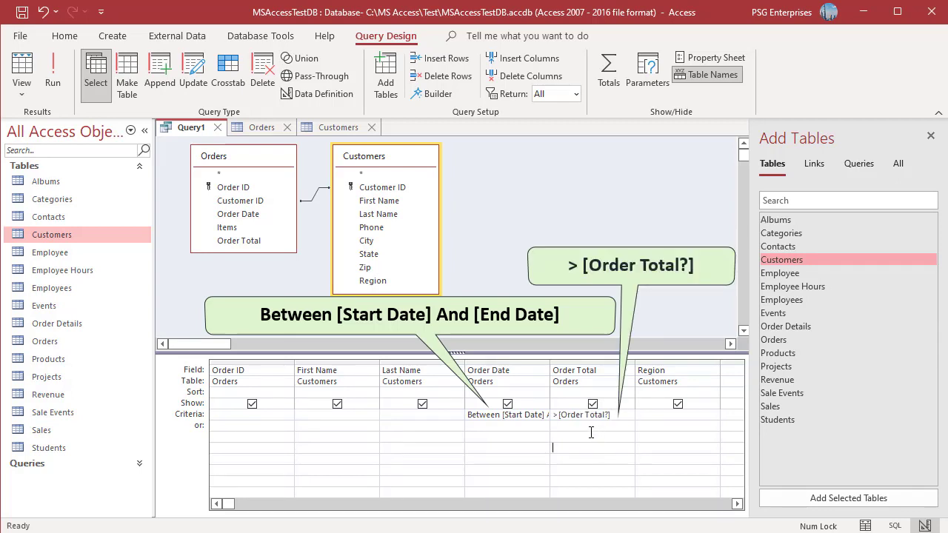
left_click(552, 447)
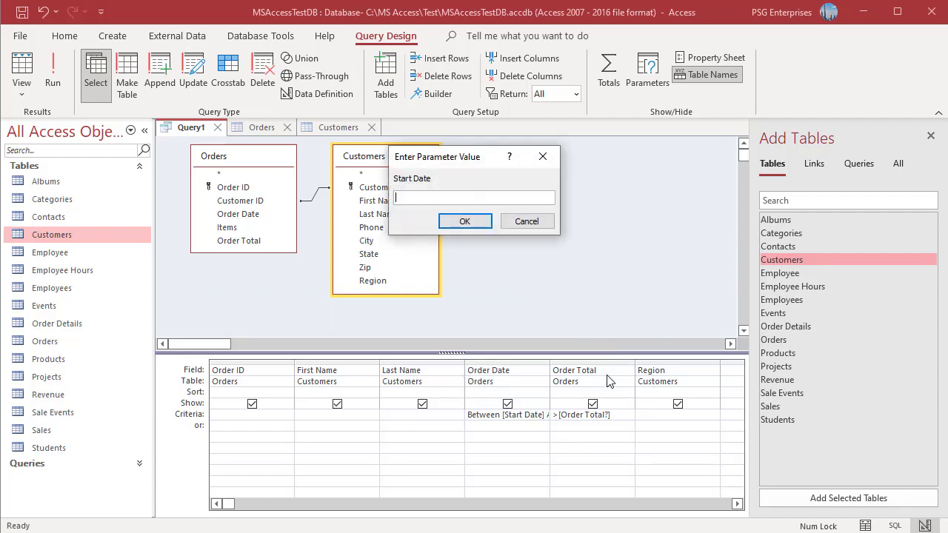
- Run the query with start date 1/1/2021, end date 12/31/2021 and order total 500
type("1/1/2021")
left_click(470, 225)
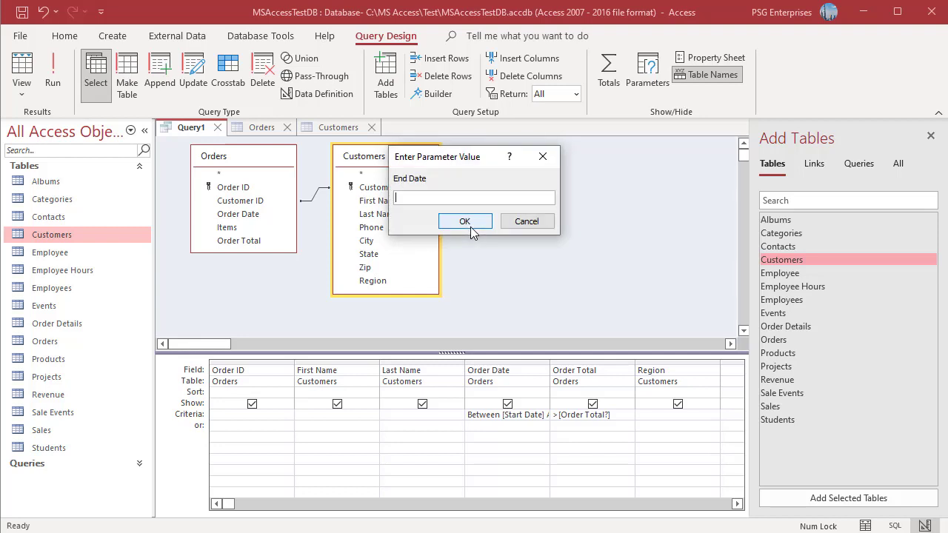
type("12/31/2021")
left_click(469, 224)
type("500")
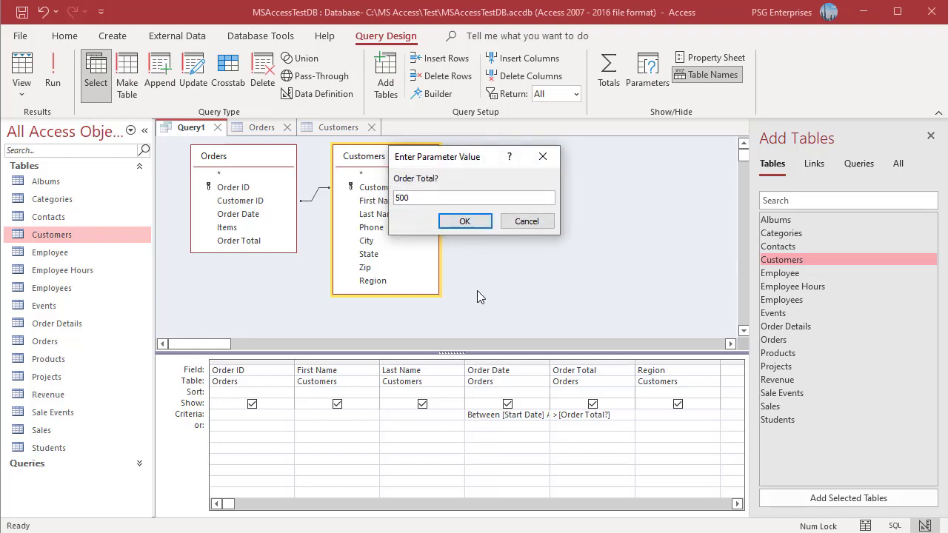
left_click(465, 224)
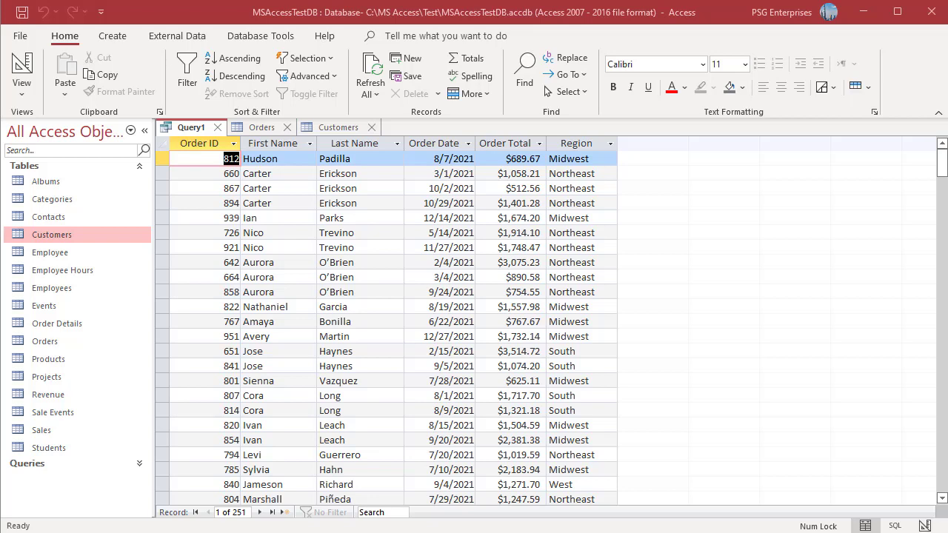
- In design view, set the Last Name criterion to Like [Enter Lastname] & "*" and run the query with the value a
left_click(925, 526)
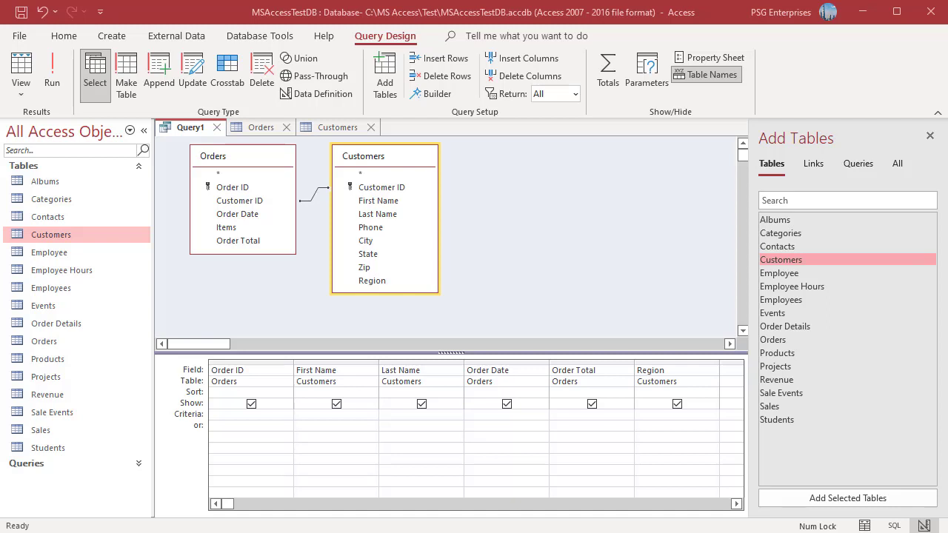
type("Like [Enter Lastname]")
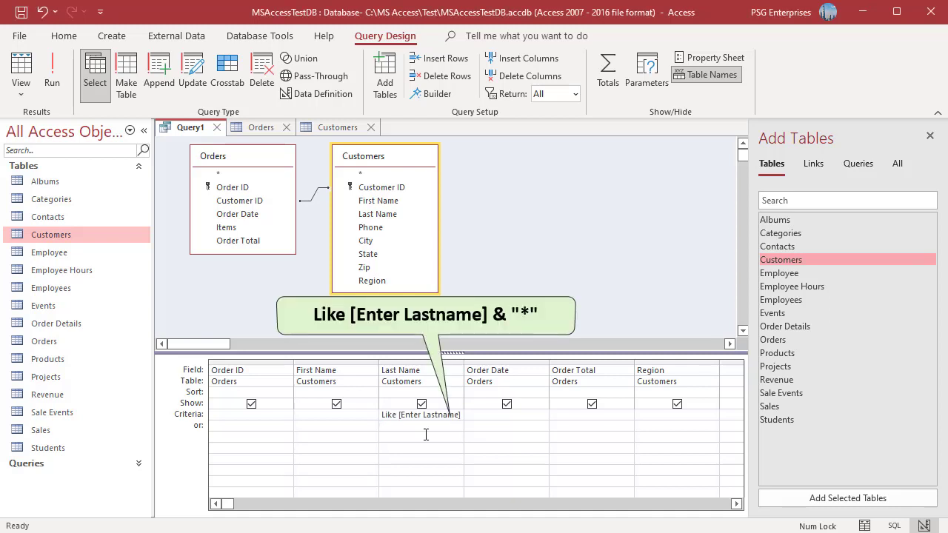
left_click(52, 74)
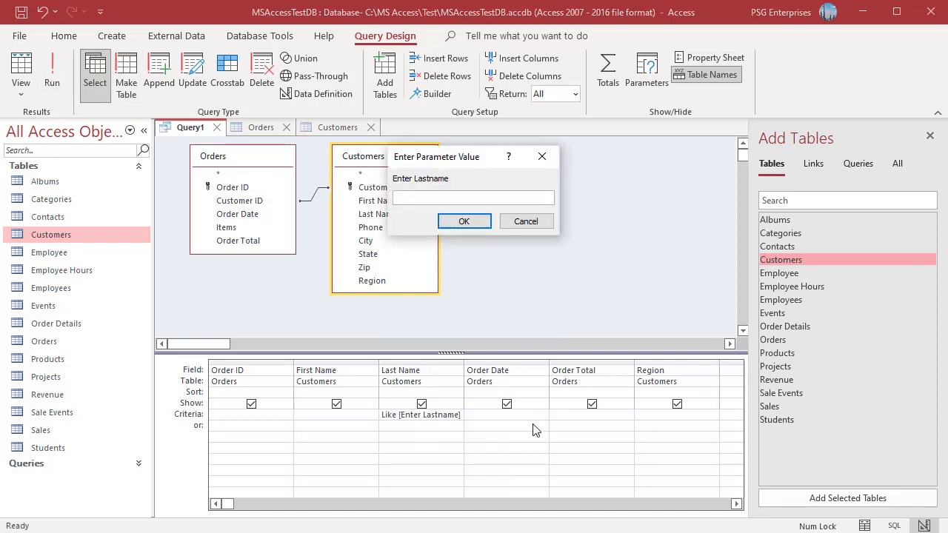
type("a")
left_click(464, 222)
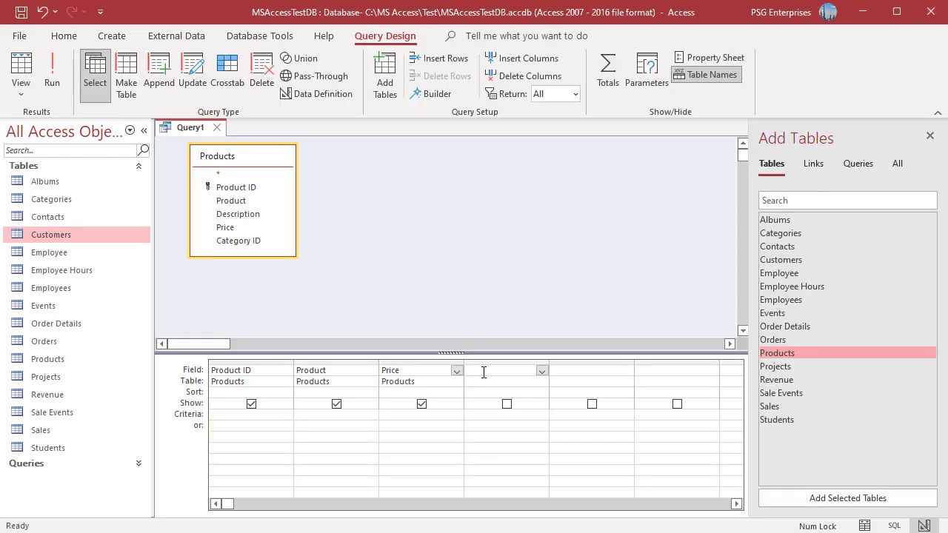
- Add the calculated field "Price Increase : [Price]+([Price]*[Enter Percent Price Increase]/100)" after Price in the Products query
right_click(483, 372)
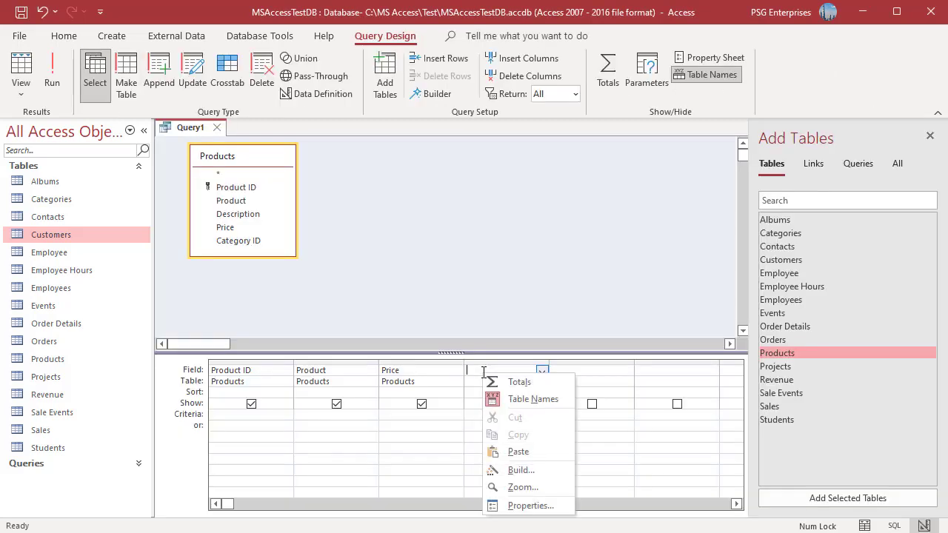
left_click(521, 485)
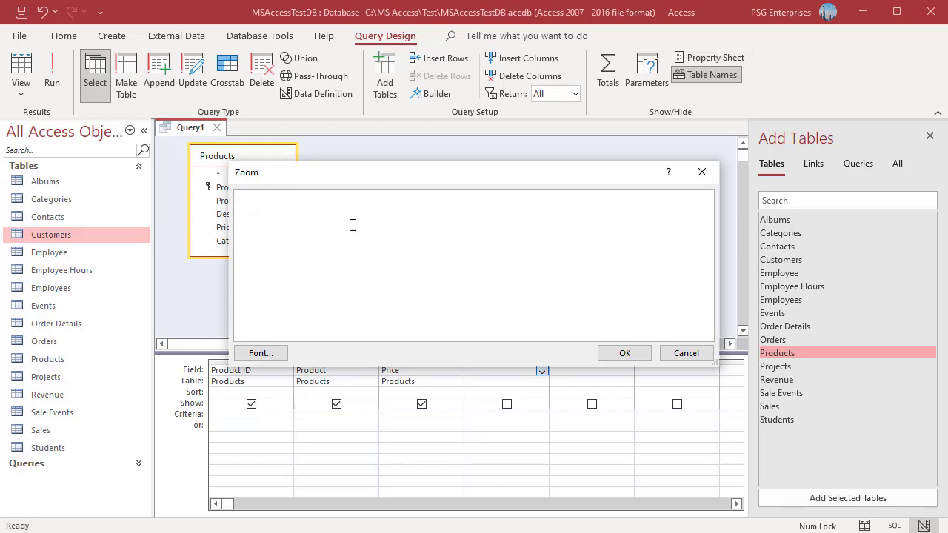
type("Price Increase : [Price]+([Price]*[Enter Percent Price Increase]/100)")
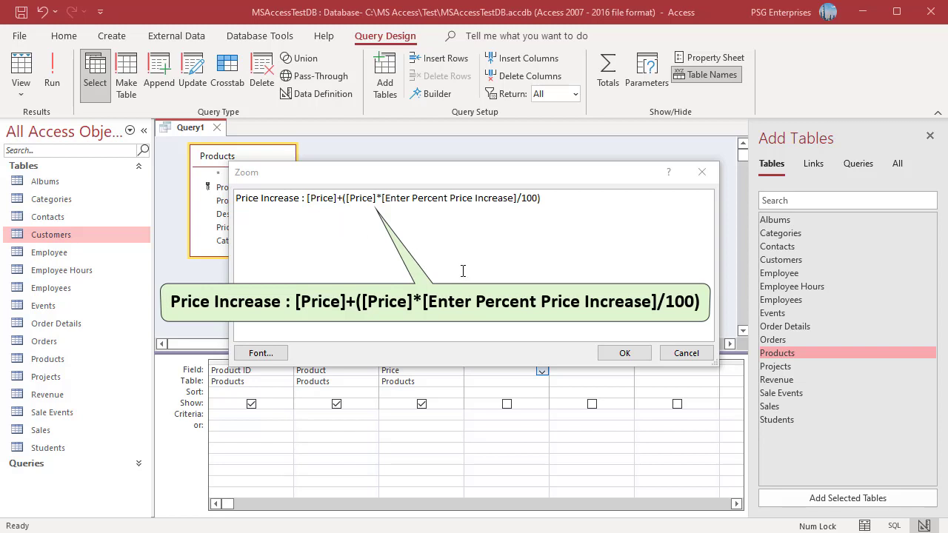
left_click(624, 353)
- Run the Products query with a percent price increase of 10
left_click(56, 66)
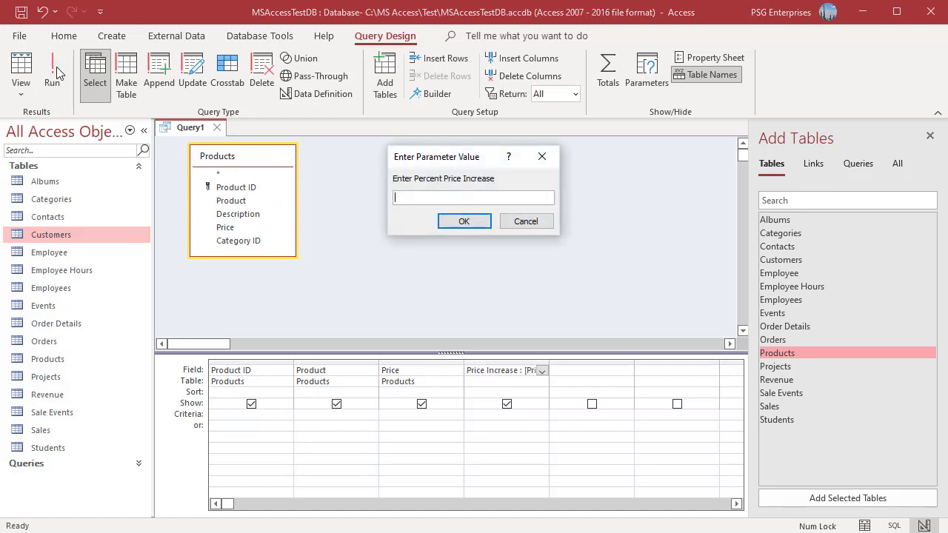
type("10")
left_click(464, 220)
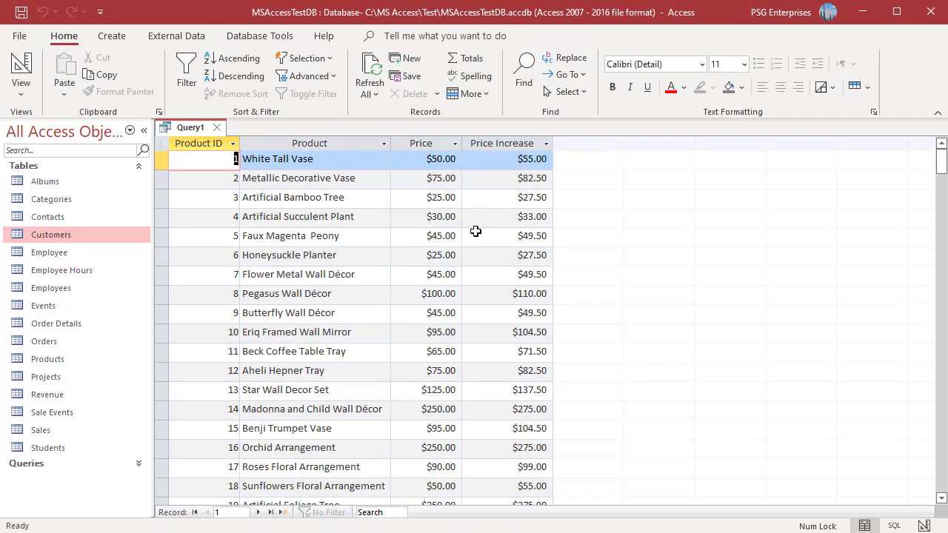
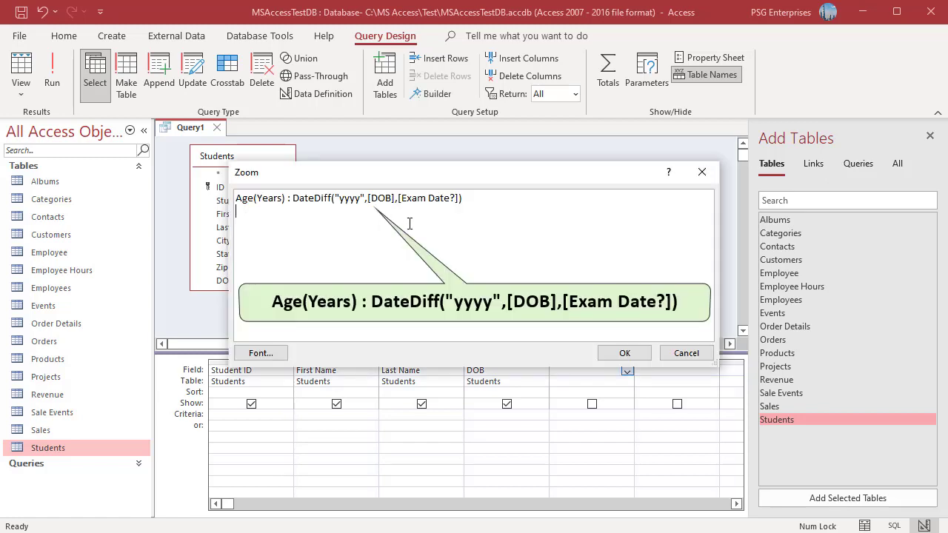
- Confirm the Students query field Age(Years) : DateDiff("yyyy",[DOB],[Exam Date?]) and run the query with exam date 5/2/2022
left_click(622, 354)
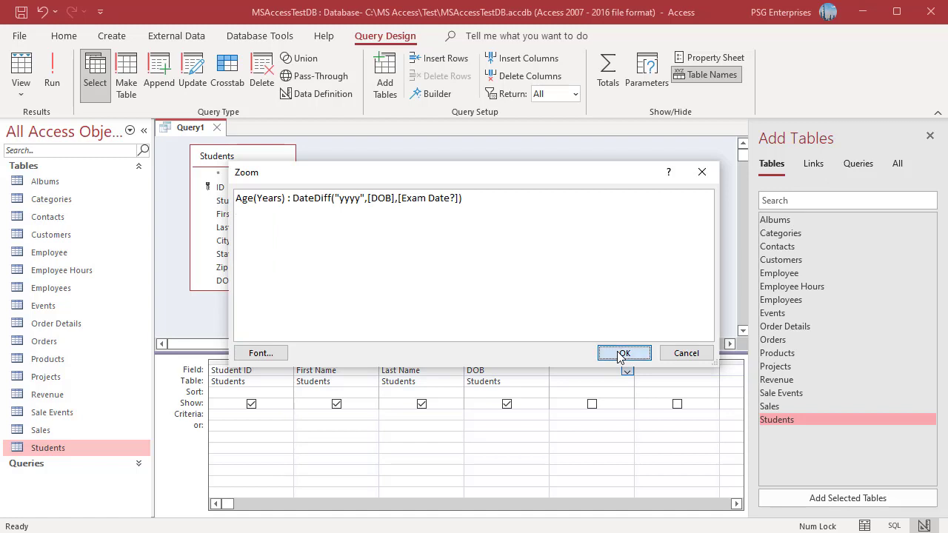
left_click(56, 85)
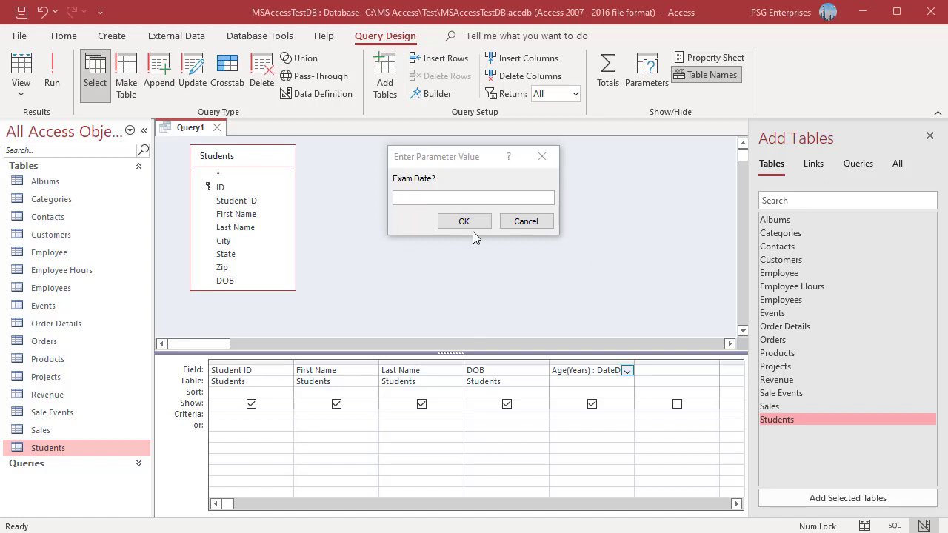
left_click(397, 207)
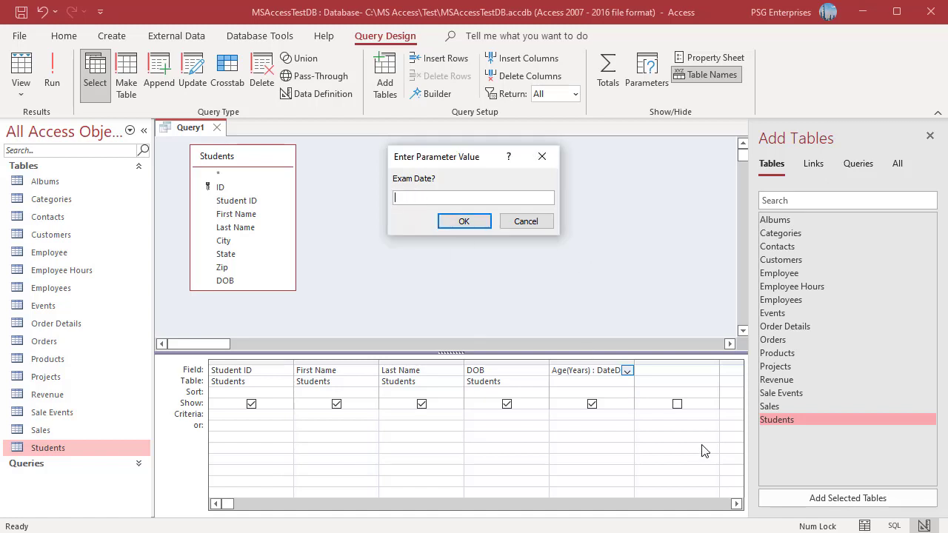
type("5/2/2022")
left_click(470, 223)
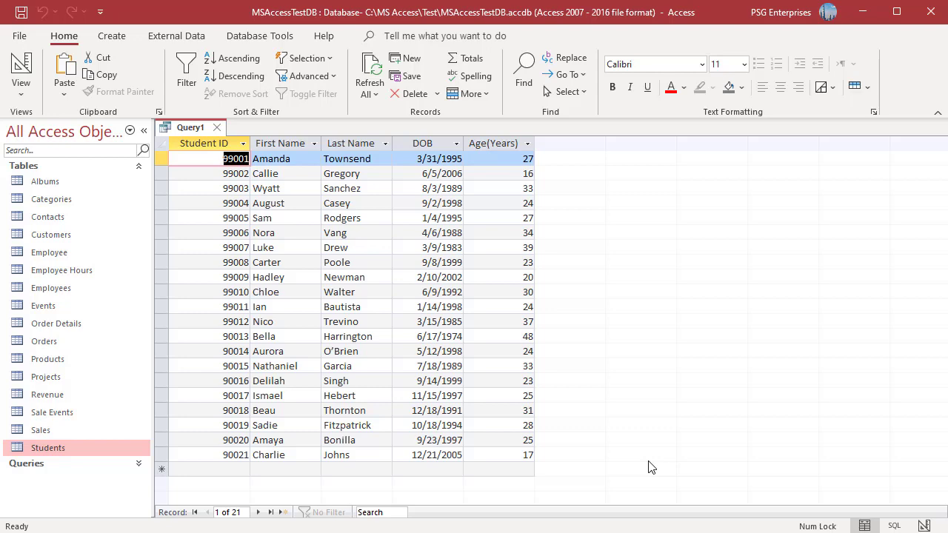
- In design view, add the calculated field Age(Months) : DateDiff("m",[DOB],[Exam Date?]) after Age(Years) in the Students query
left_click(924, 526)
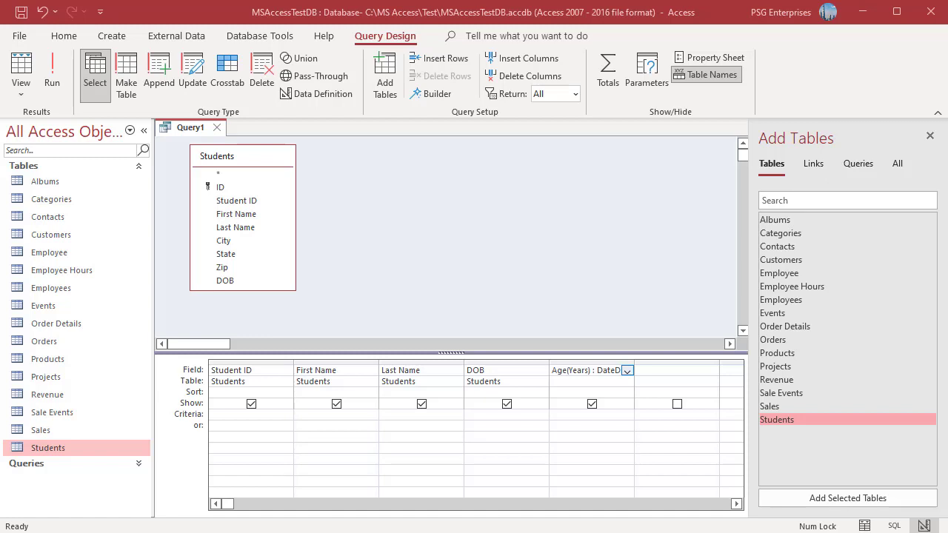
right_click(653, 372)
left_click(693, 482)
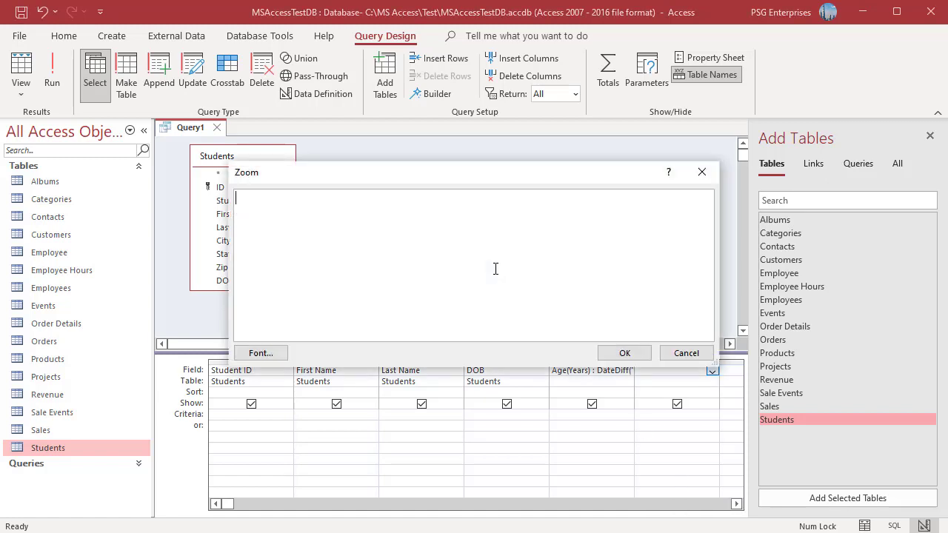
type("Age(Months) : DateDiff(\"m\",[DOB],[Exam Date?])")
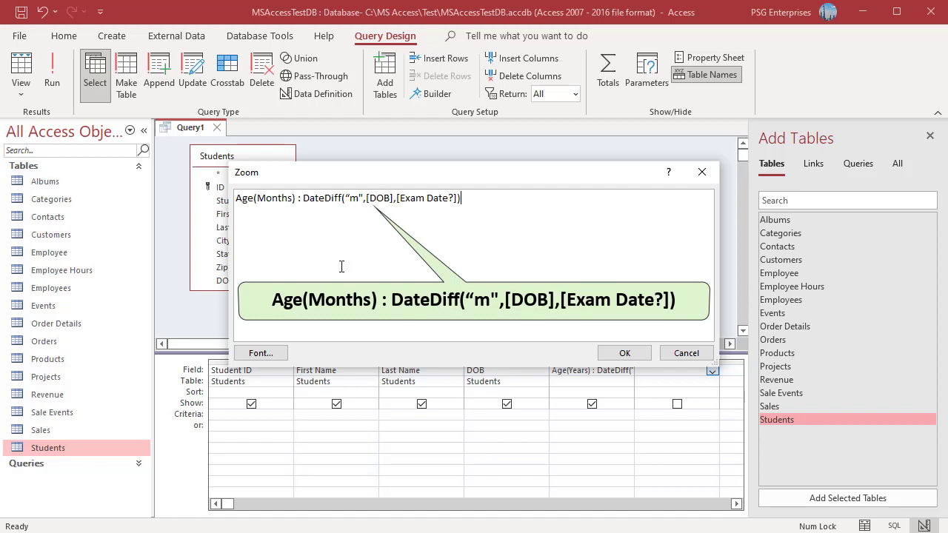
left_click(639, 357)
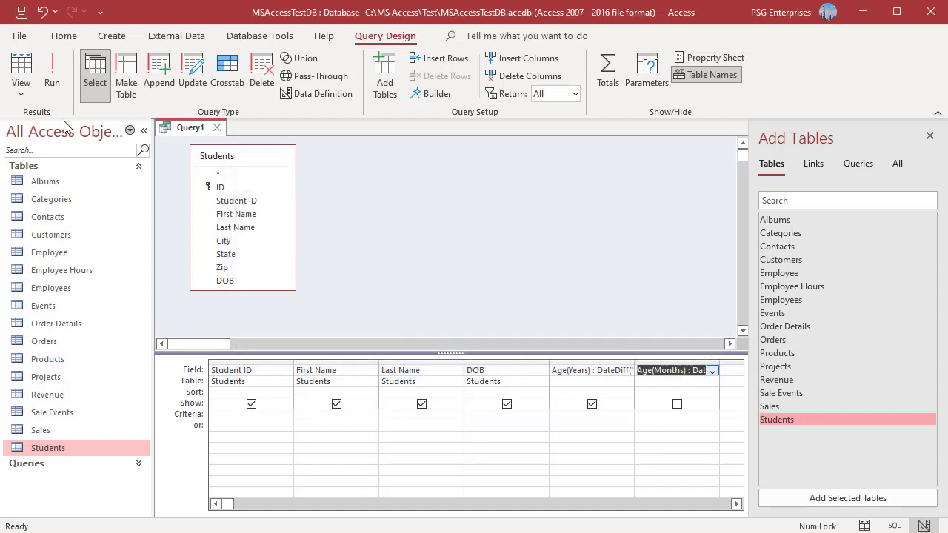
- Run the Students query with both age fields, using 5/2/2022 as the exam date
left_click(51, 83)
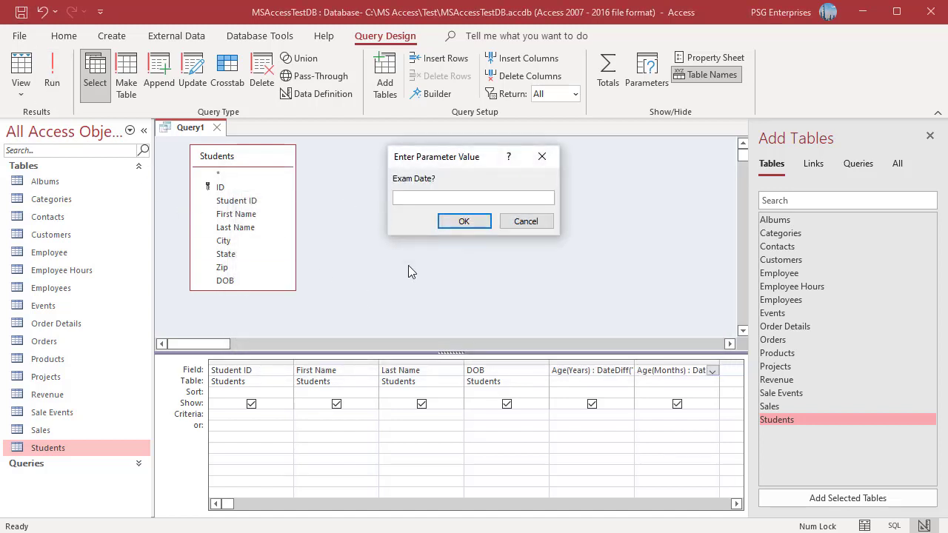
type("5/2/2022")
left_click(465, 222)
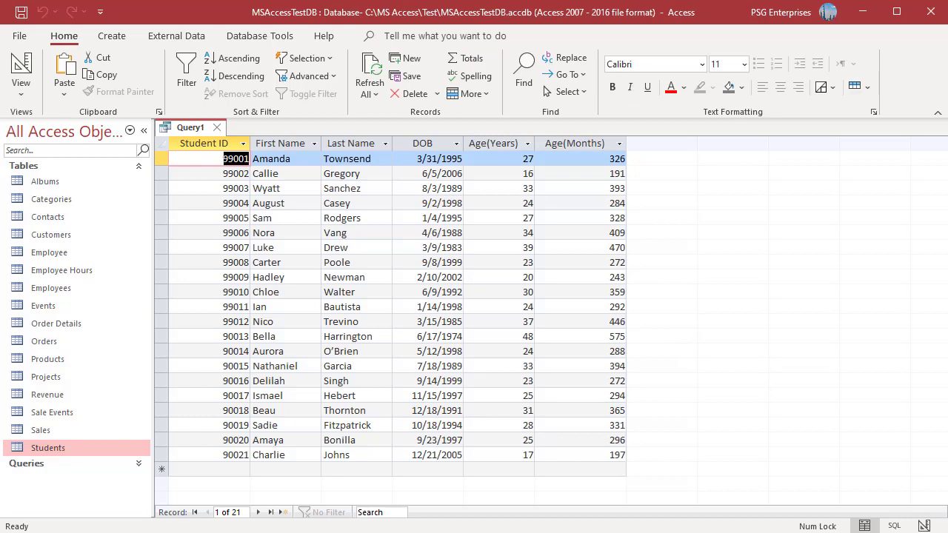
- In design view of the Orders and Customers query, set the Order Total criterion to "<[Order Total less than]" and the Region criterion to "[Which Region]"
left_click(924, 526)
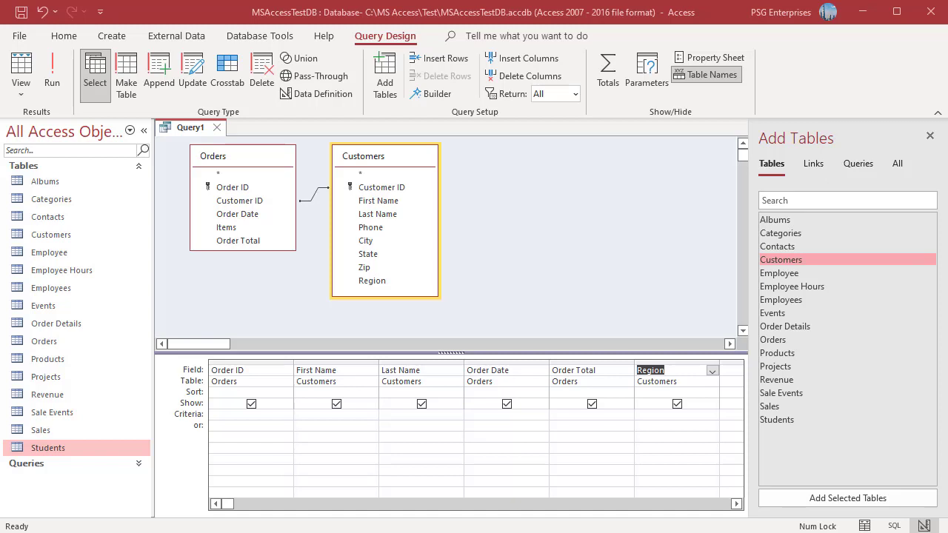
left_click(473, 425)
left_click(563, 416)
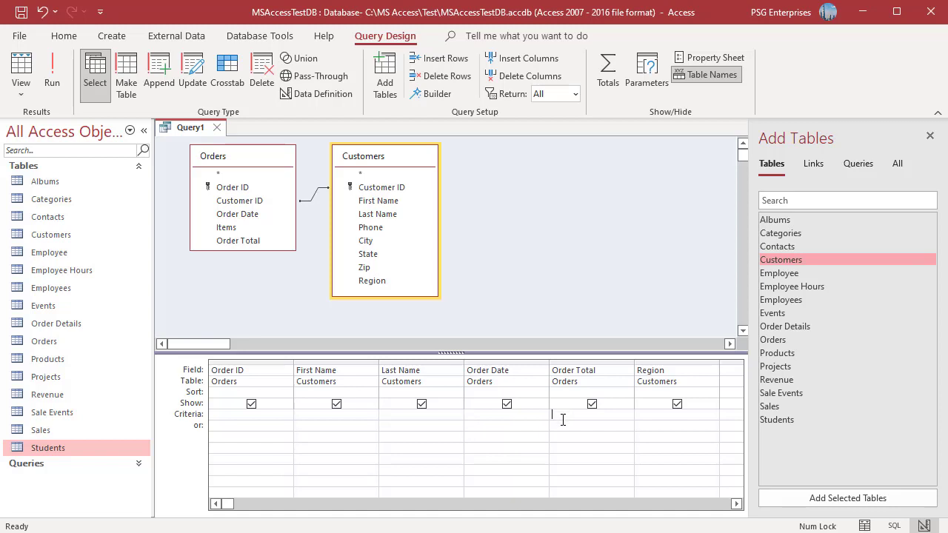
type("<[Order Total less than]")
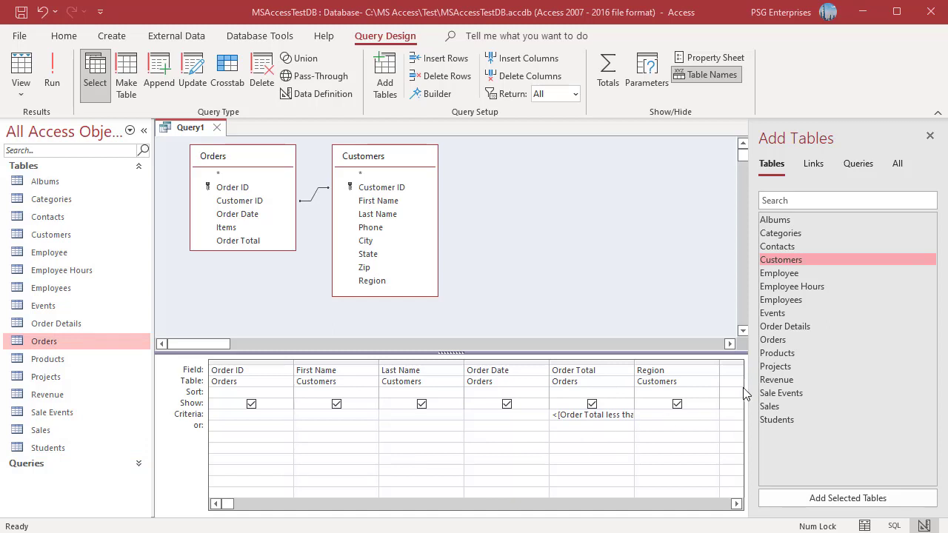
left_click(662, 417)
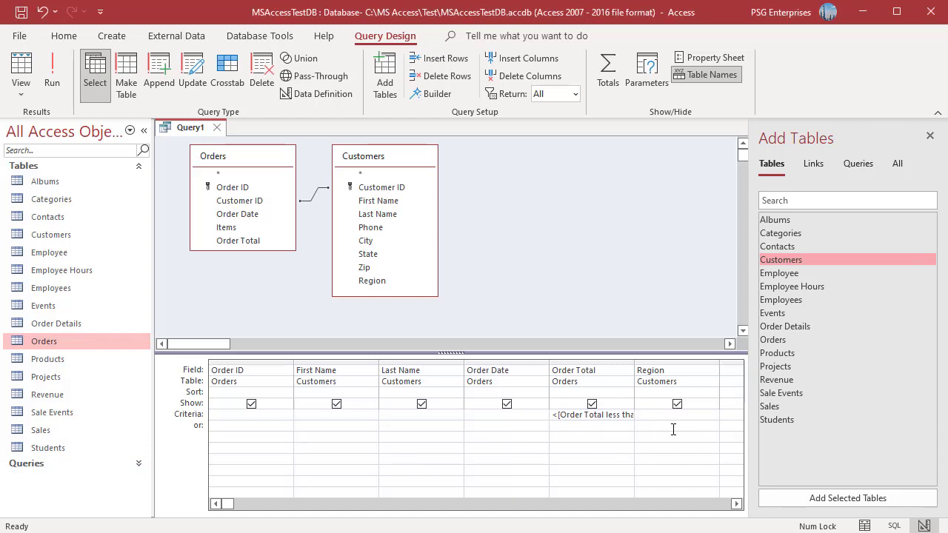
type("[Which Region]")
- Try to run the query with the text "test" as the order total limit
left_click(51, 81)
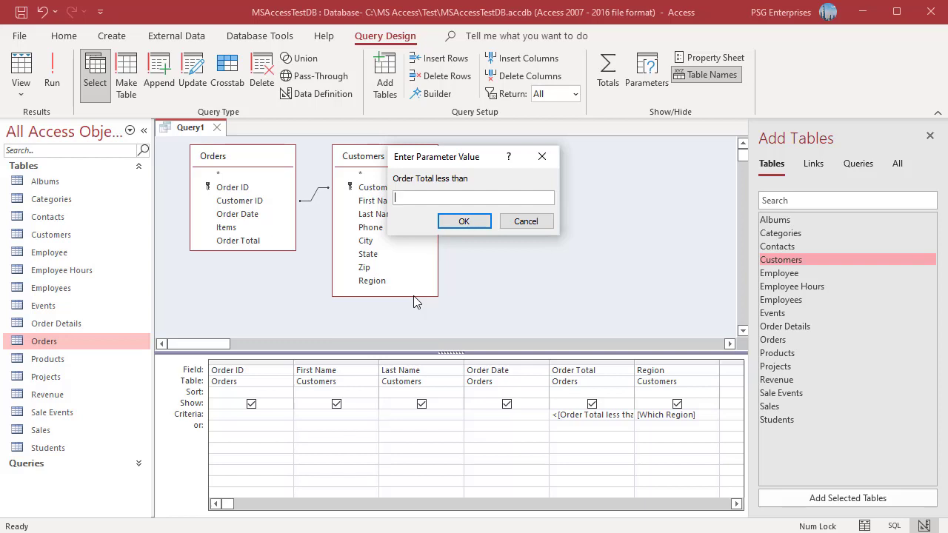
type("test")
left_click(461, 221)
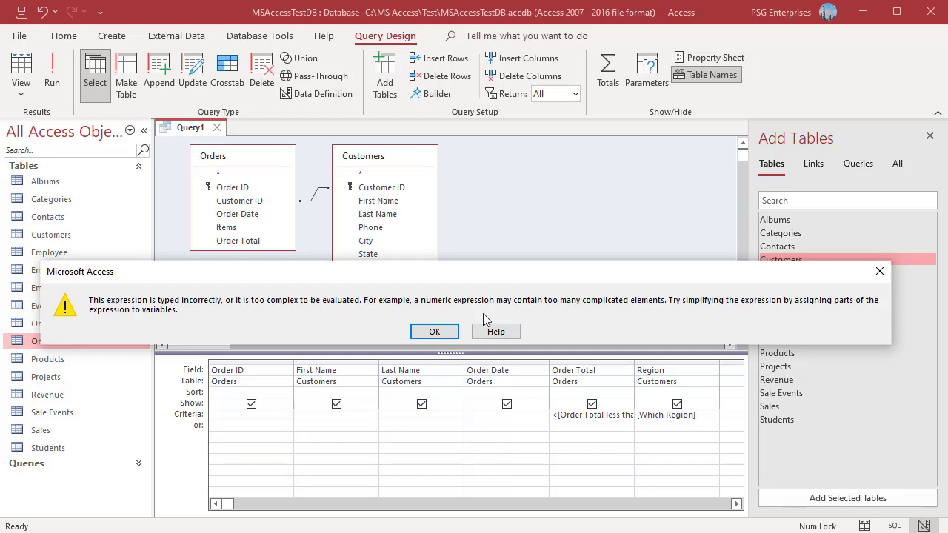
left_click(436, 332)
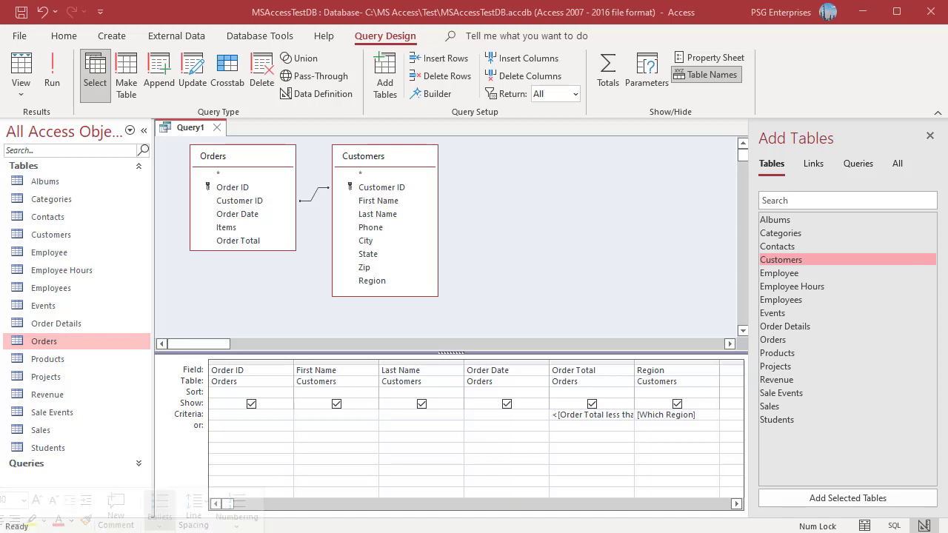
- Define the query parameters [Order Total less than] with data type Currency and [Which Region] with data type Short Text
left_click(642, 69)
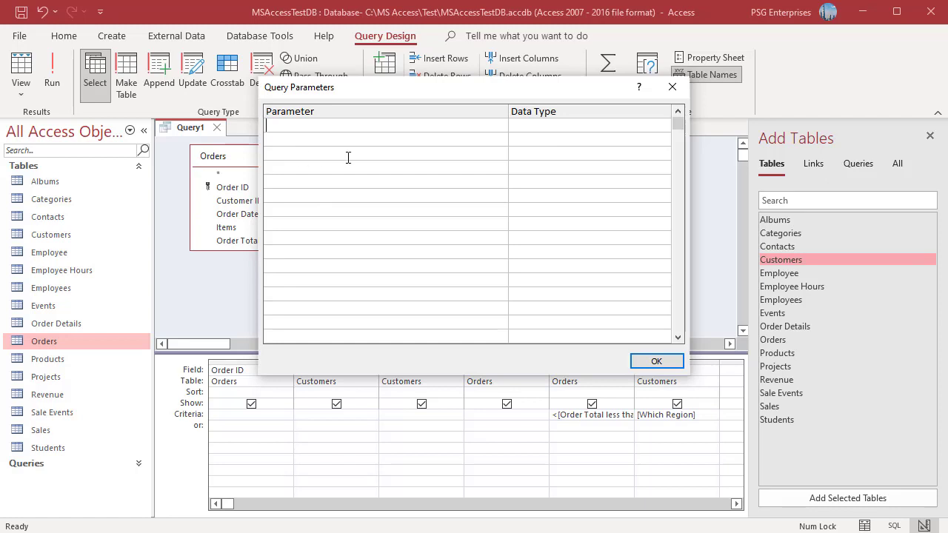
type("[Order Total less than]")
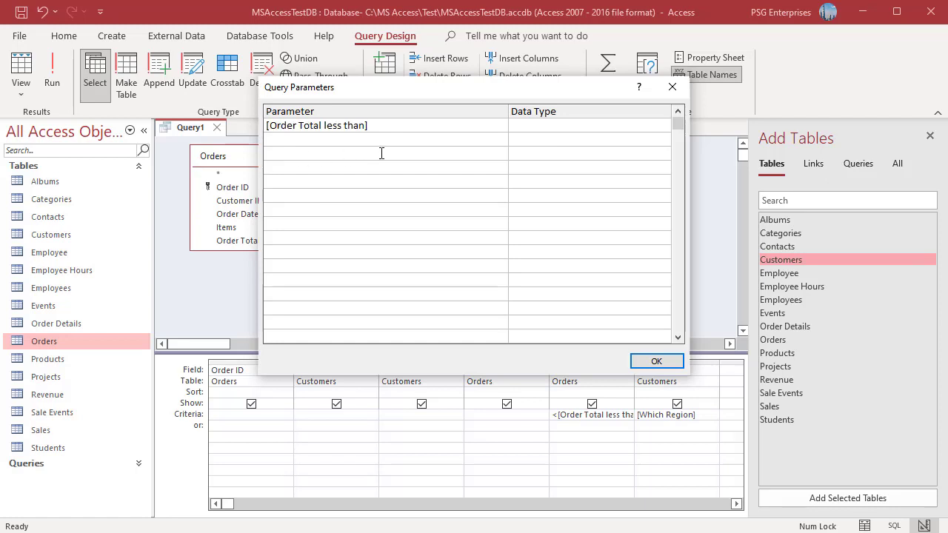
left_click(561, 129)
left_click(663, 126)
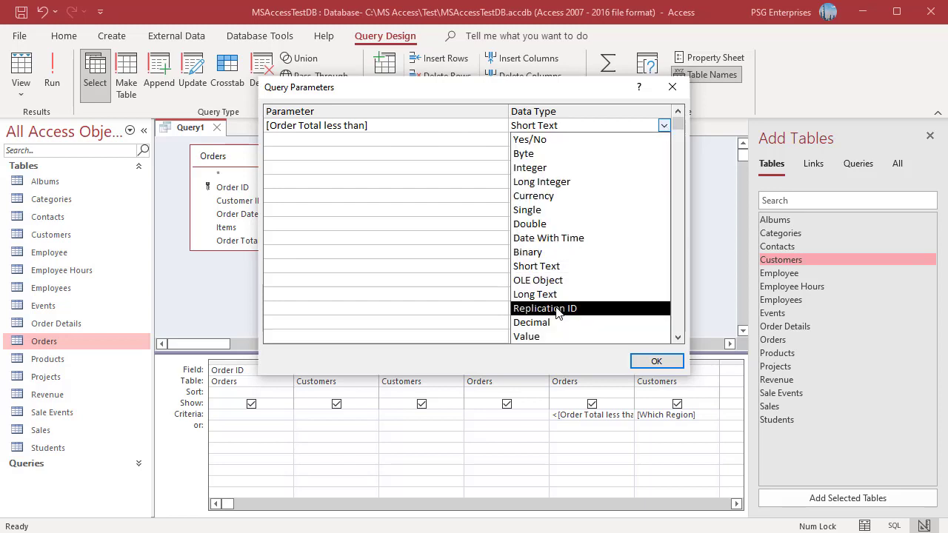
left_click(541, 195)
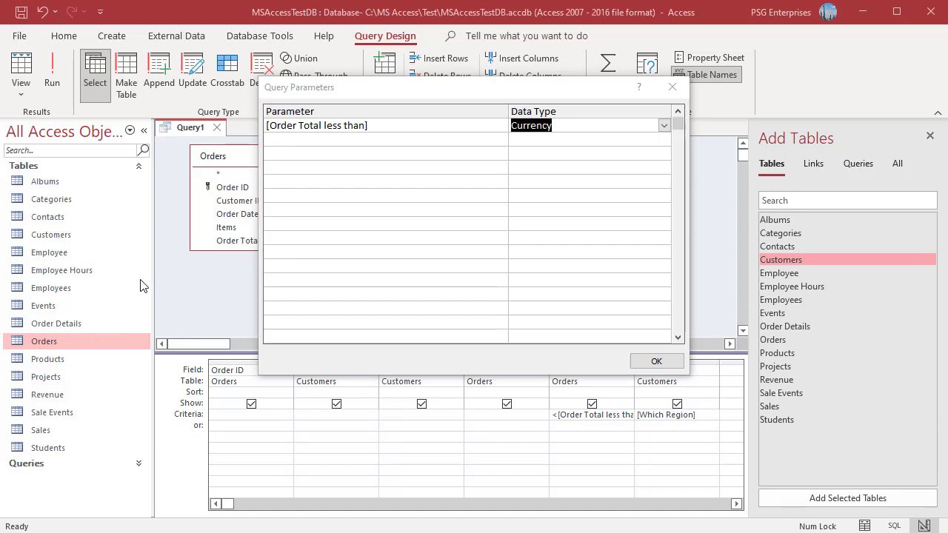
left_click(378, 225)
type("[Which Region]")
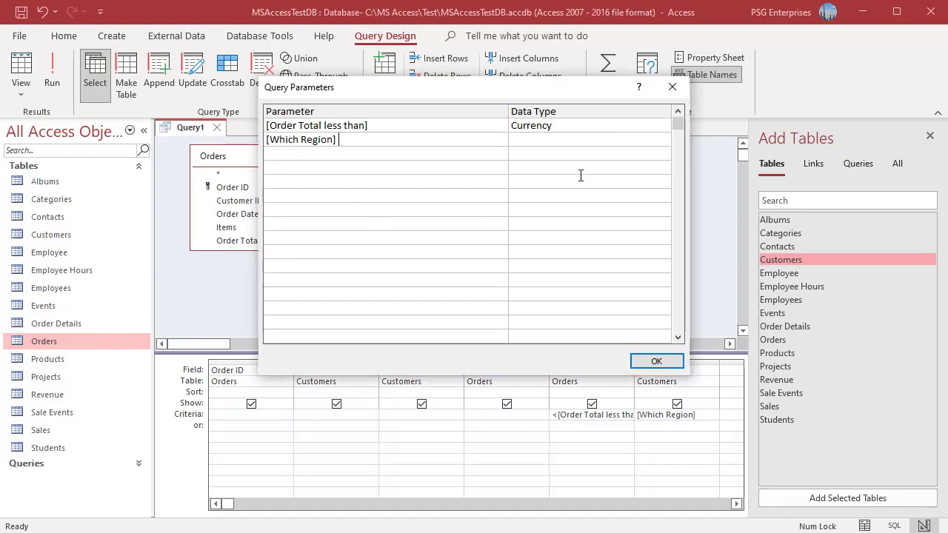
left_click(571, 143)
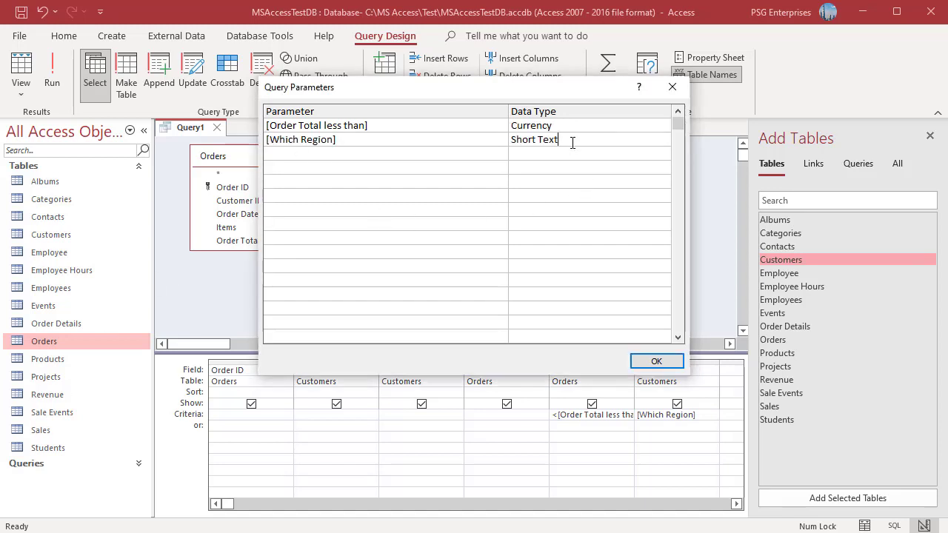
left_click(657, 361)
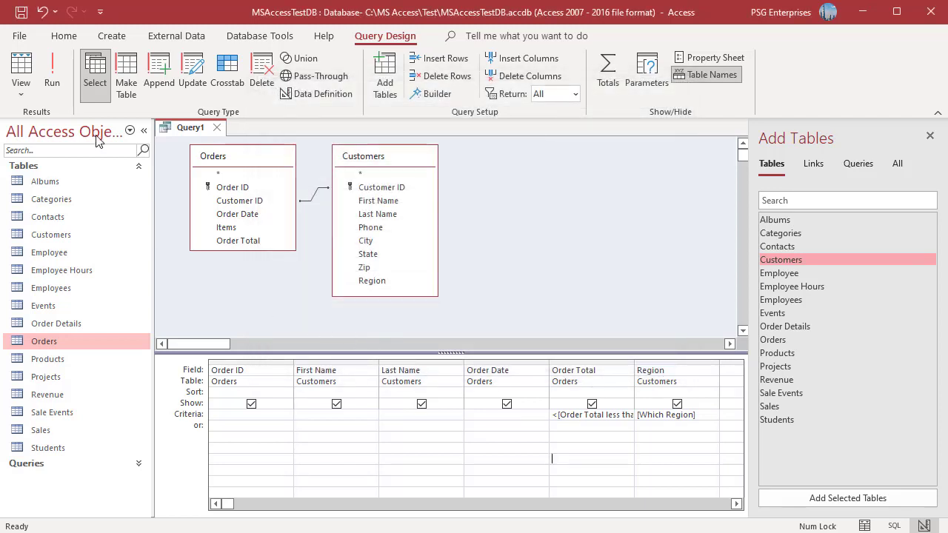
- Run the query with its declared parameter types and try "test" as the order total limit
left_click(53, 83)
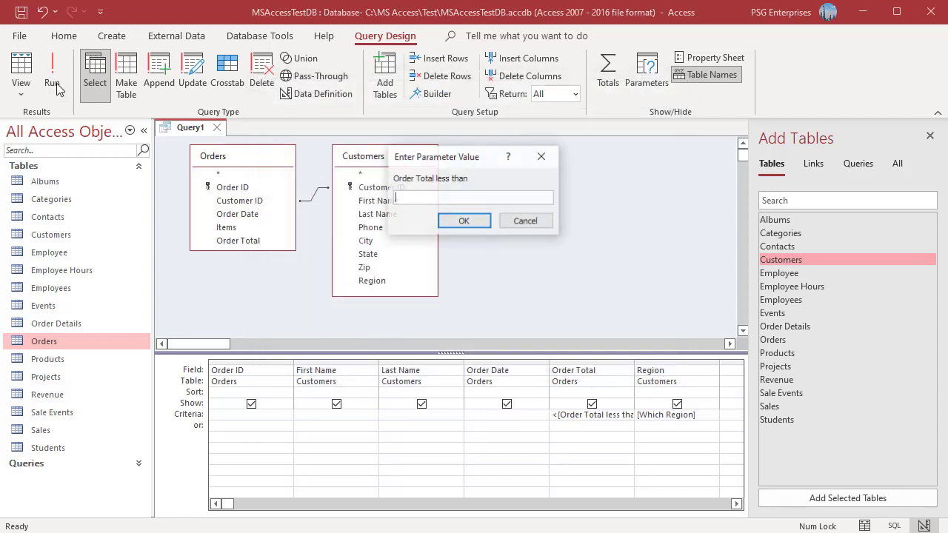
type("test")
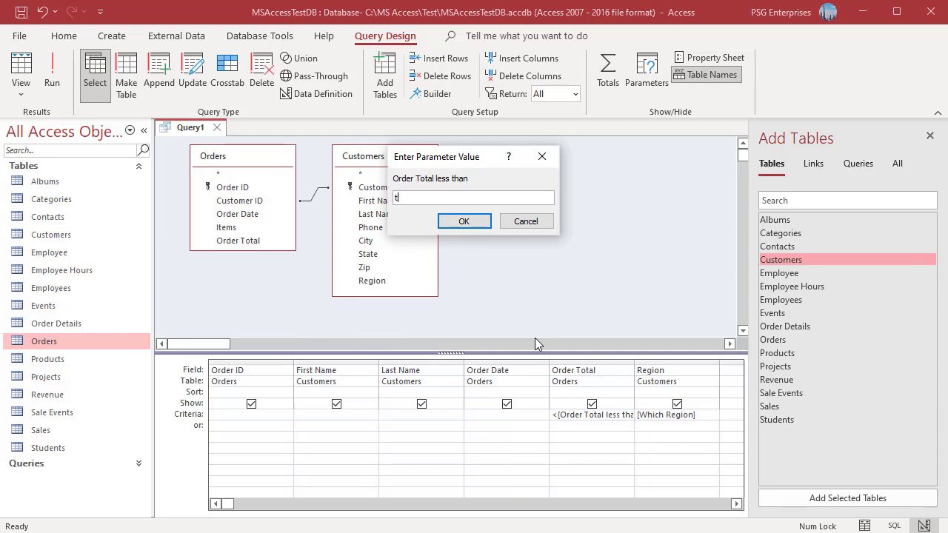
left_click(455, 222)
left_click(416, 332)
- Complete the query run with a valid order total limit and the region west, and close the query
left_click(466, 223)
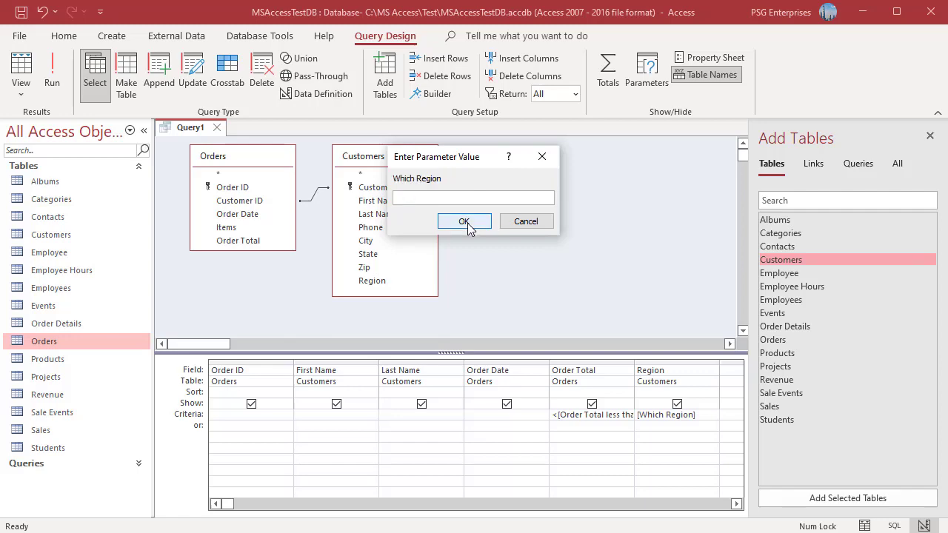
type("west")
left_click(466, 222)
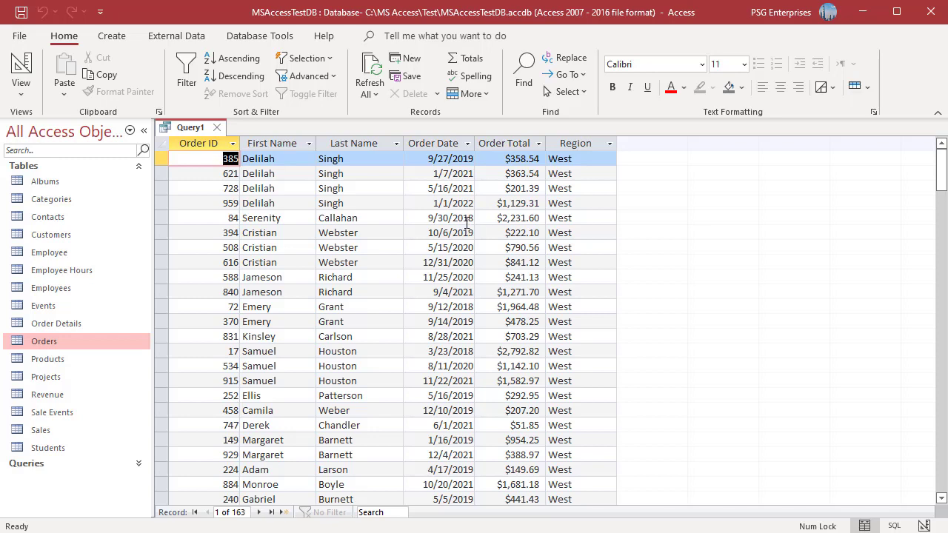
key("ctrl+w")
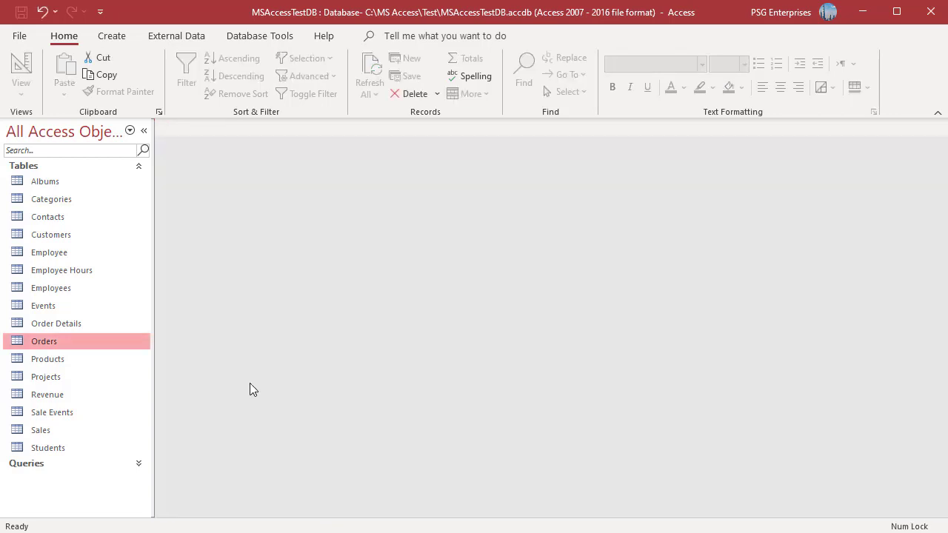